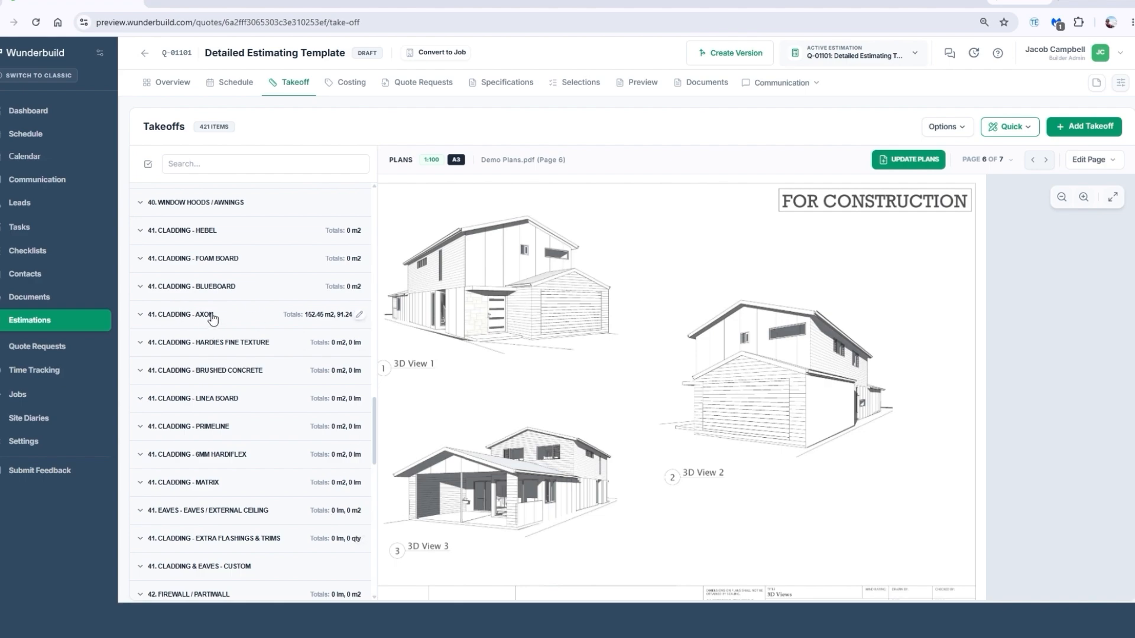
Step: Review the Axon per m2 takeoff areas and opening deductions on the elevations of plan pages 5 and 4
click(233, 321)
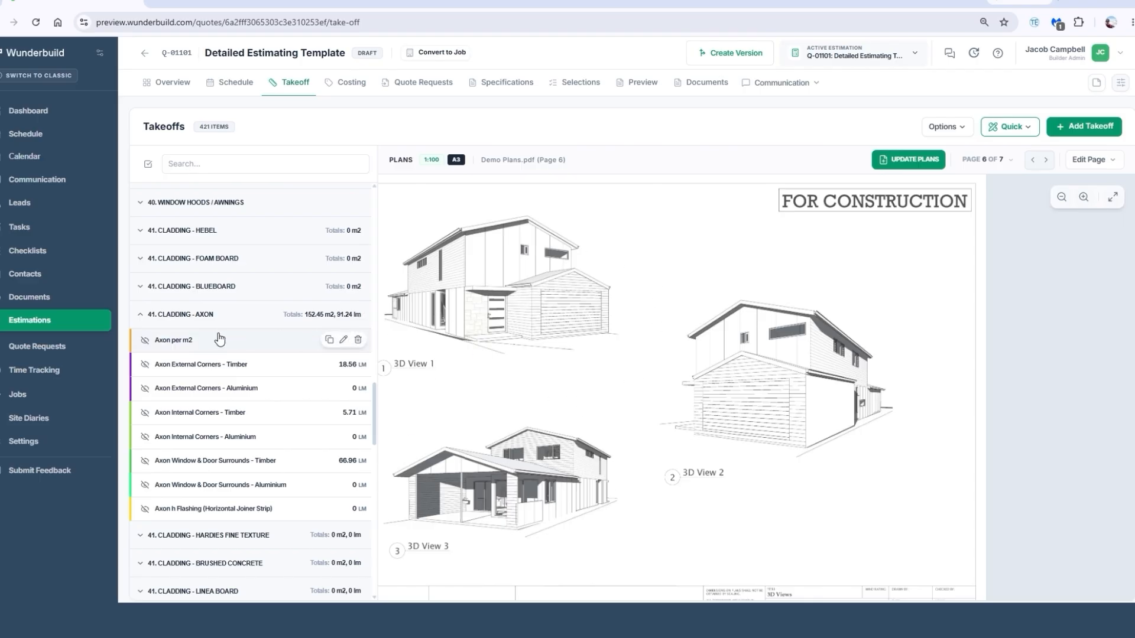
click(264, 345)
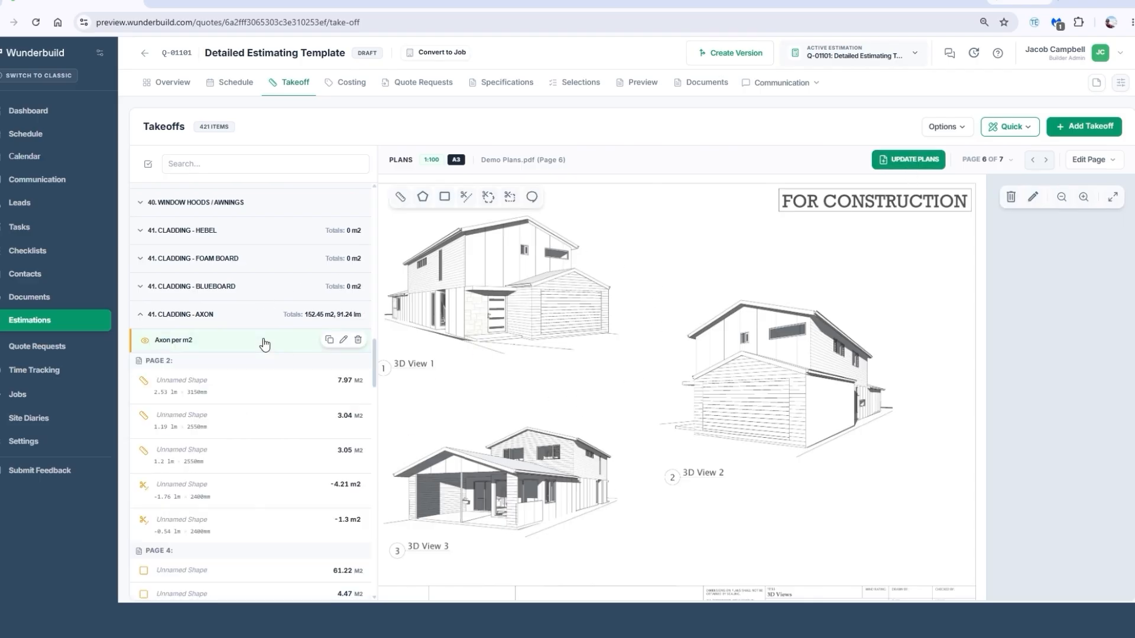
click(1032, 161)
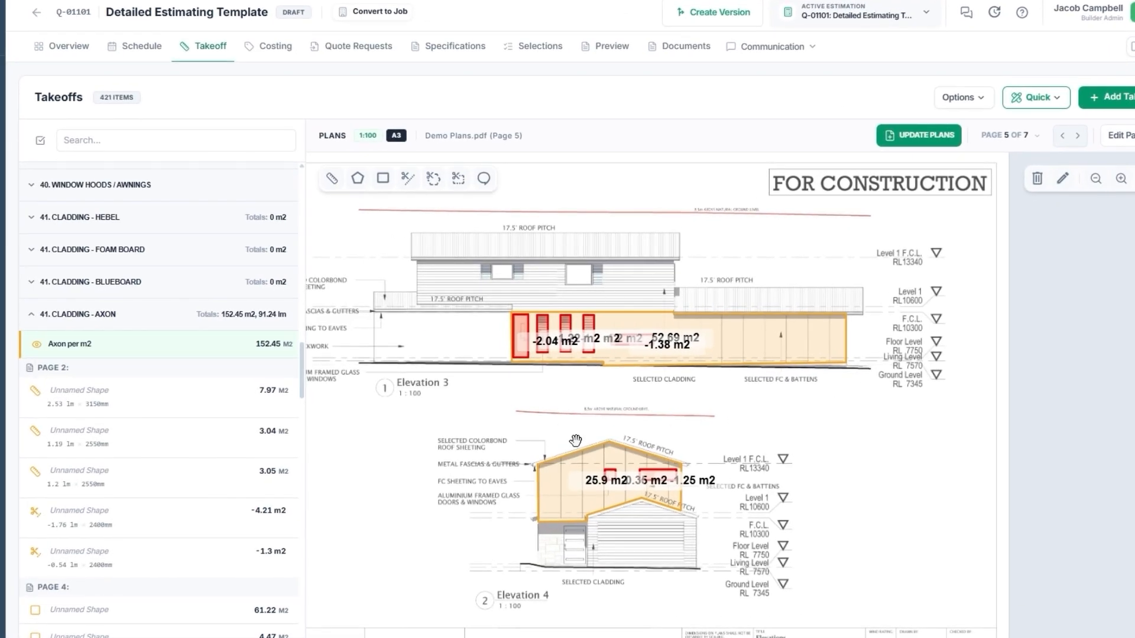
click(1063, 138)
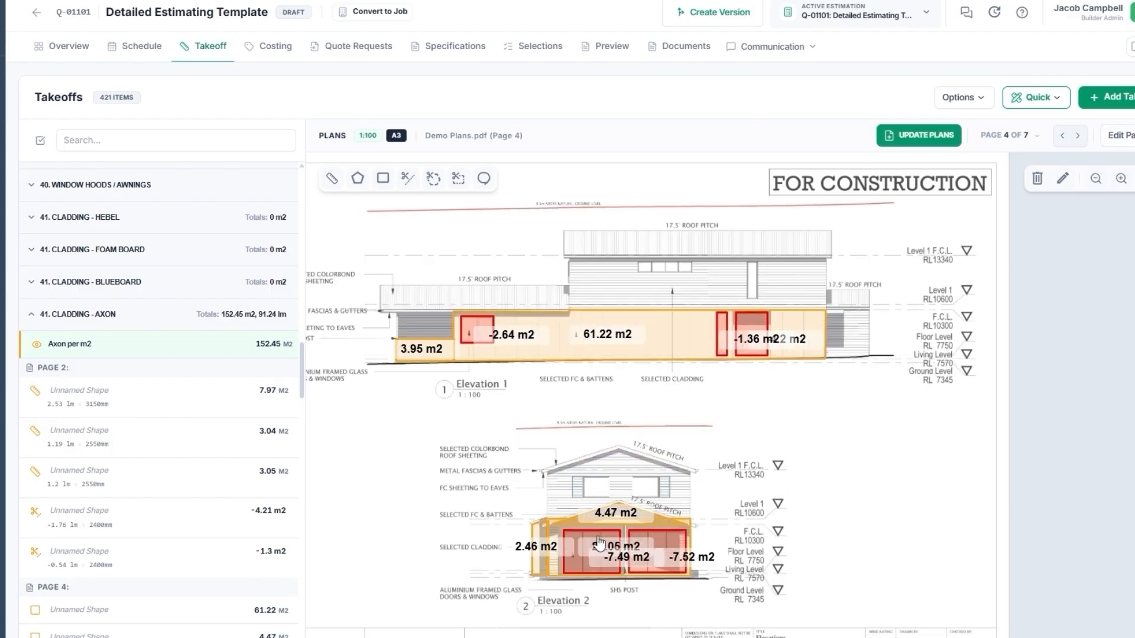
click(112, 352)
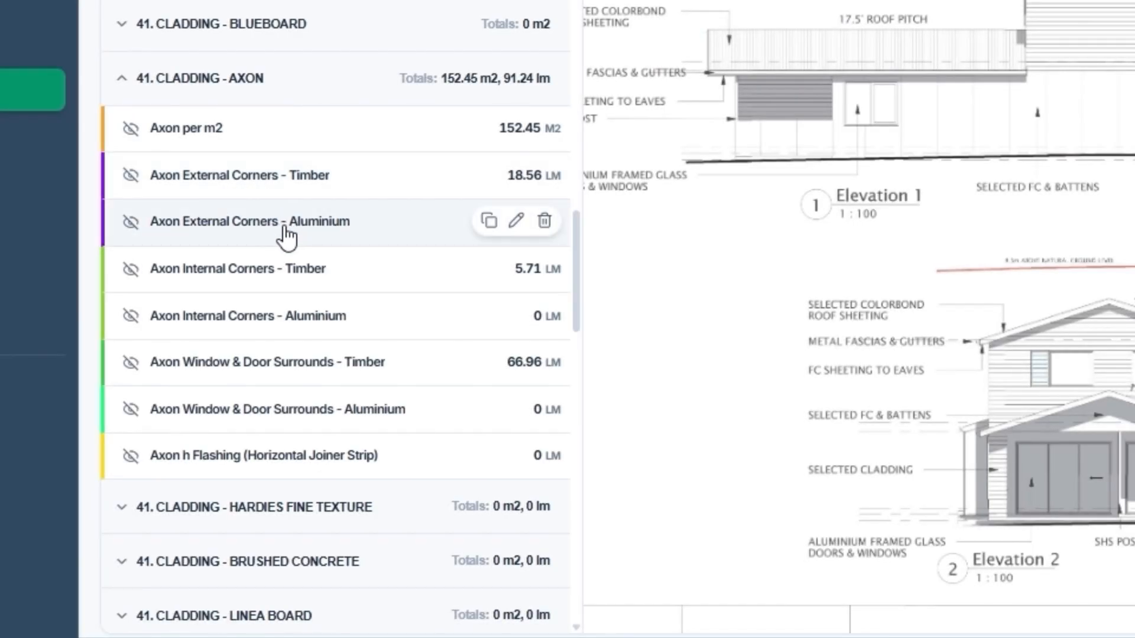
Step: Review the Axon external and internal corner takeoffs, including Timber external corners and both Timber and Aluminium internal corners
click(335, 179)
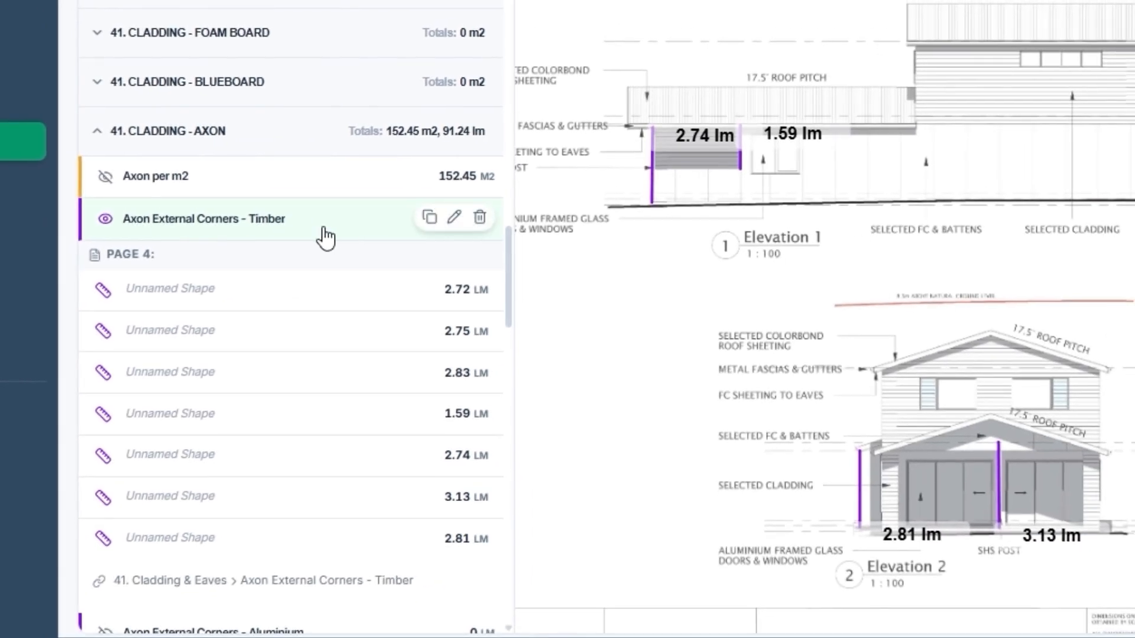
click(325, 236)
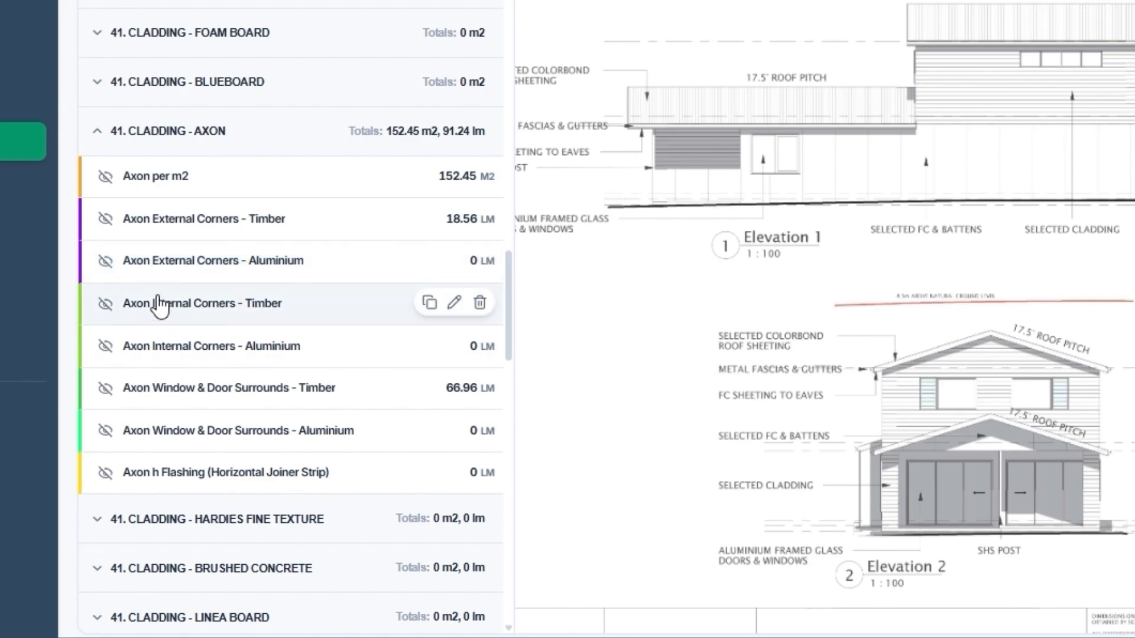
click(305, 322)
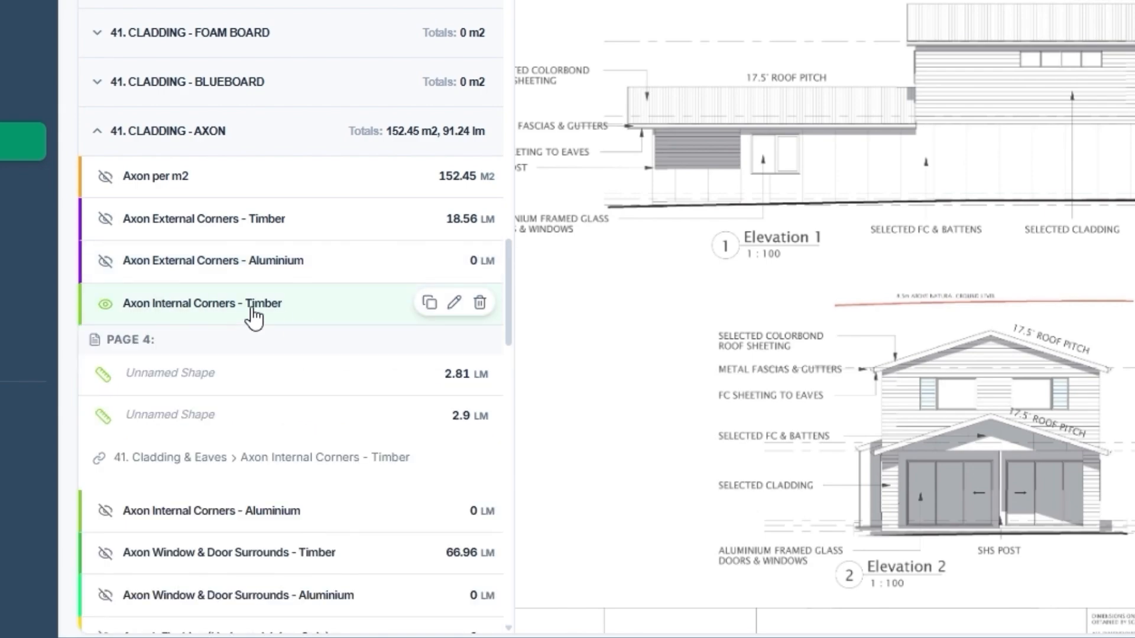
click(291, 312)
click(310, 361)
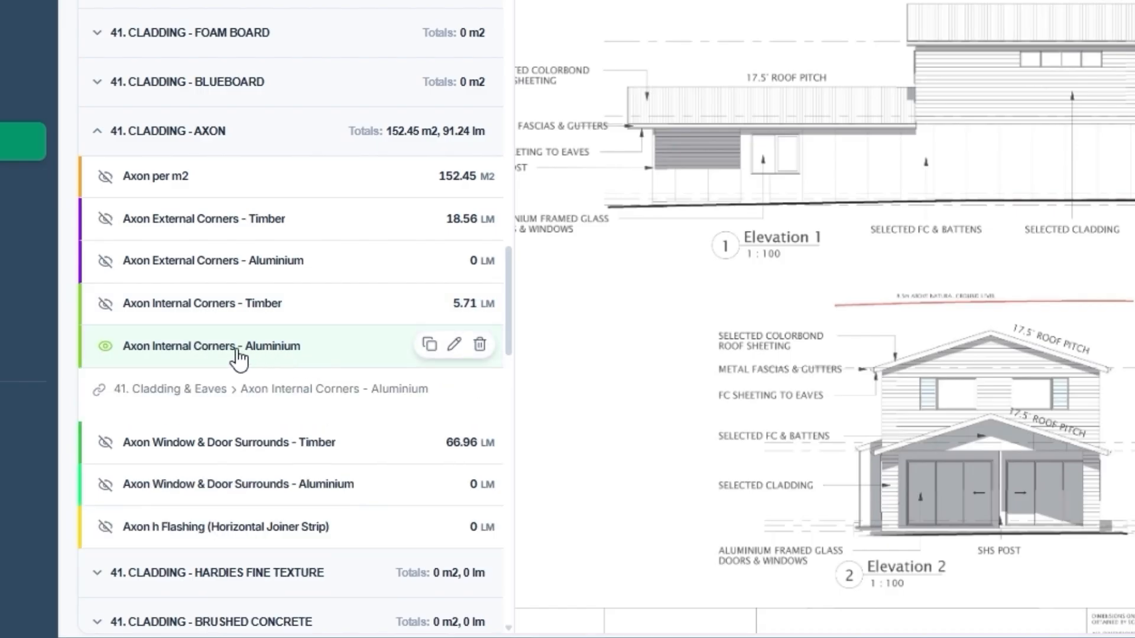
click(312, 354)
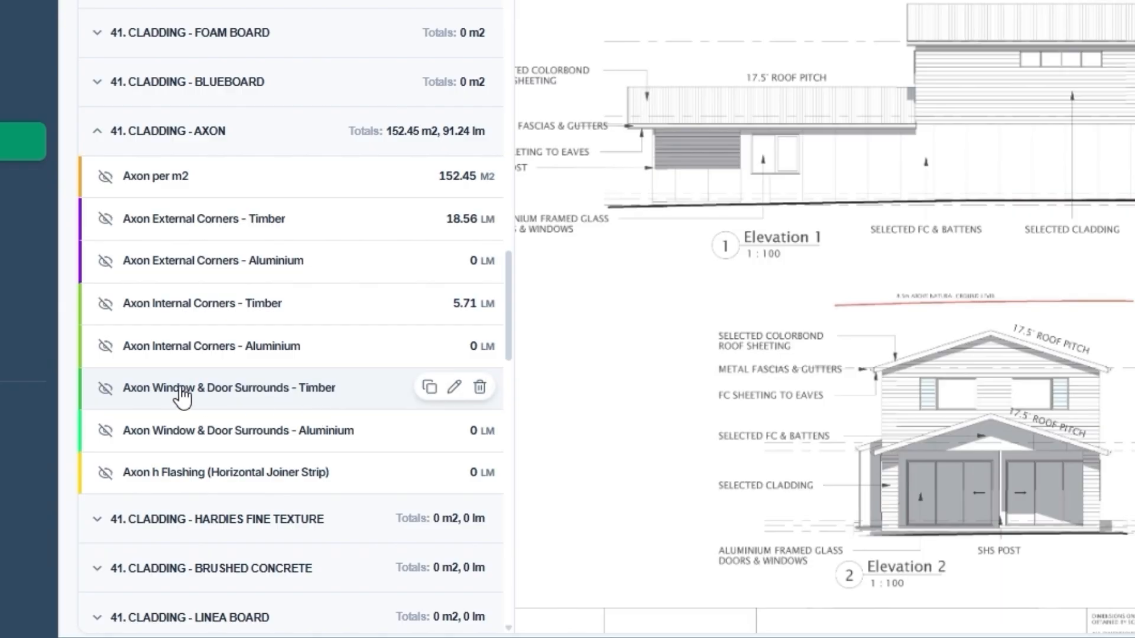
Step: Review the Axon Window & Door Surrounds takeoffs in Timber and Aluminium and the h Flashing item, closing the Axon group
click(346, 395)
click(350, 402)
click(322, 438)
click(344, 440)
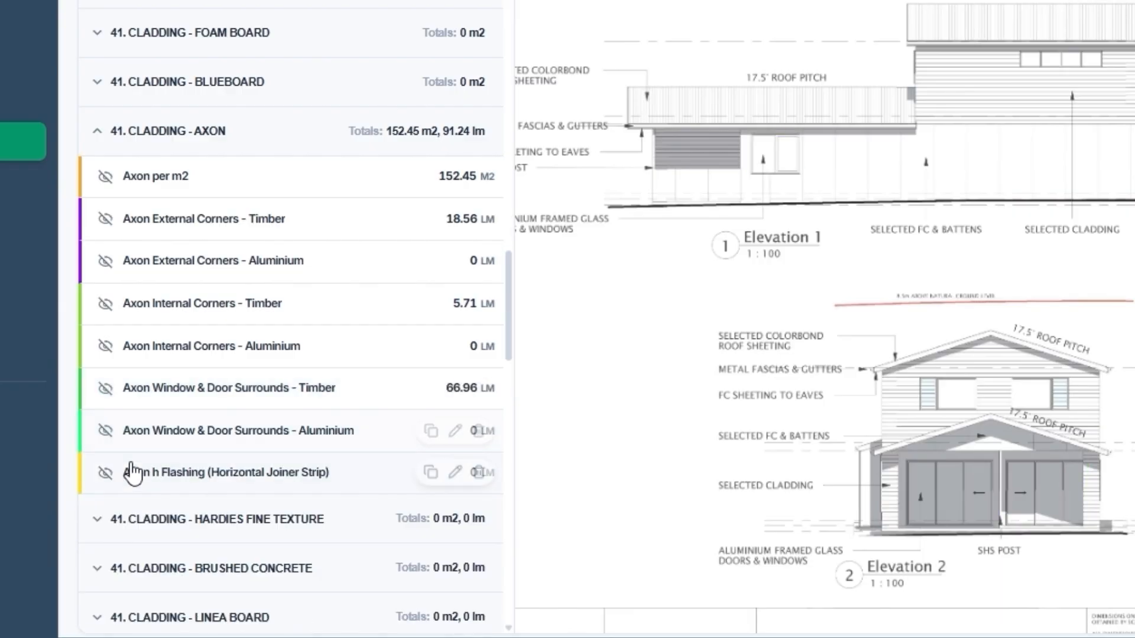
click(295, 493)
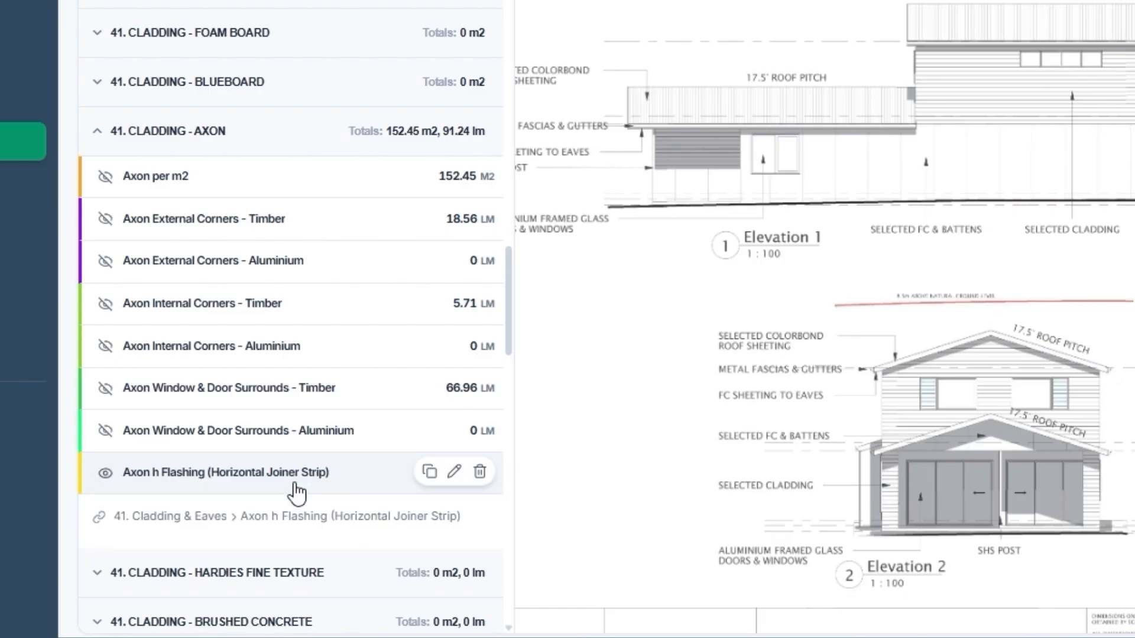
click(343, 446)
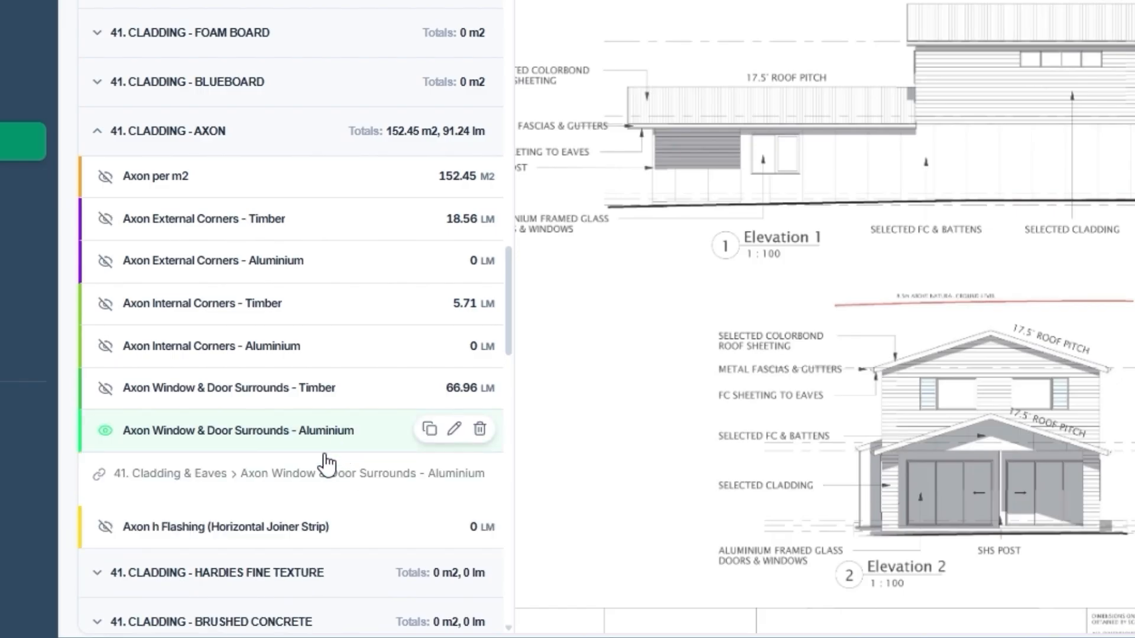
click(346, 437)
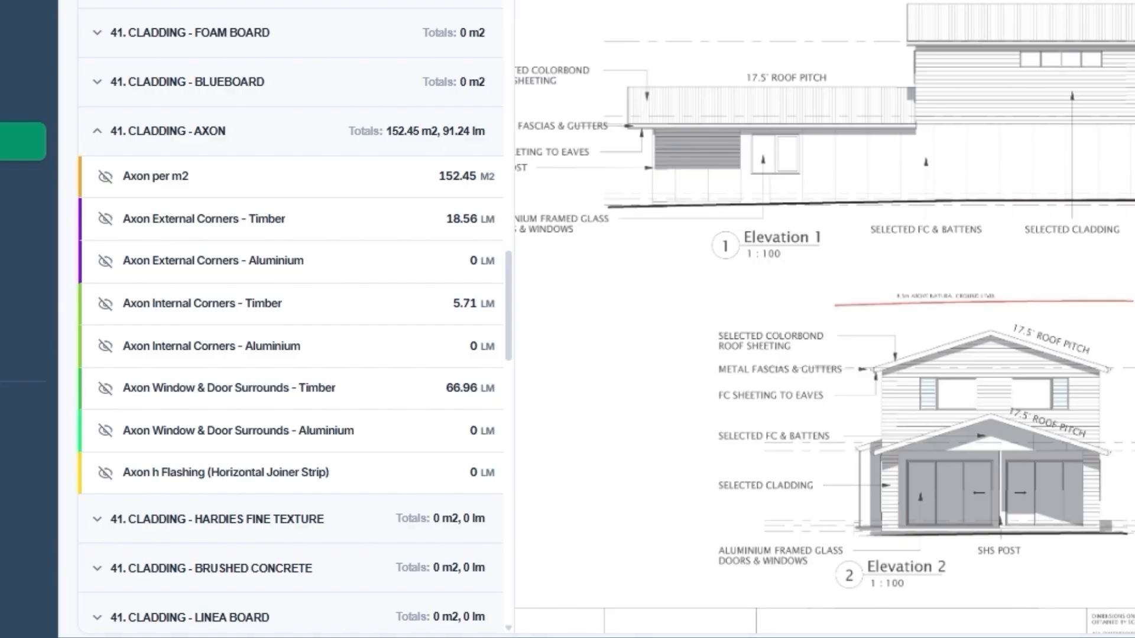
click(268, 135)
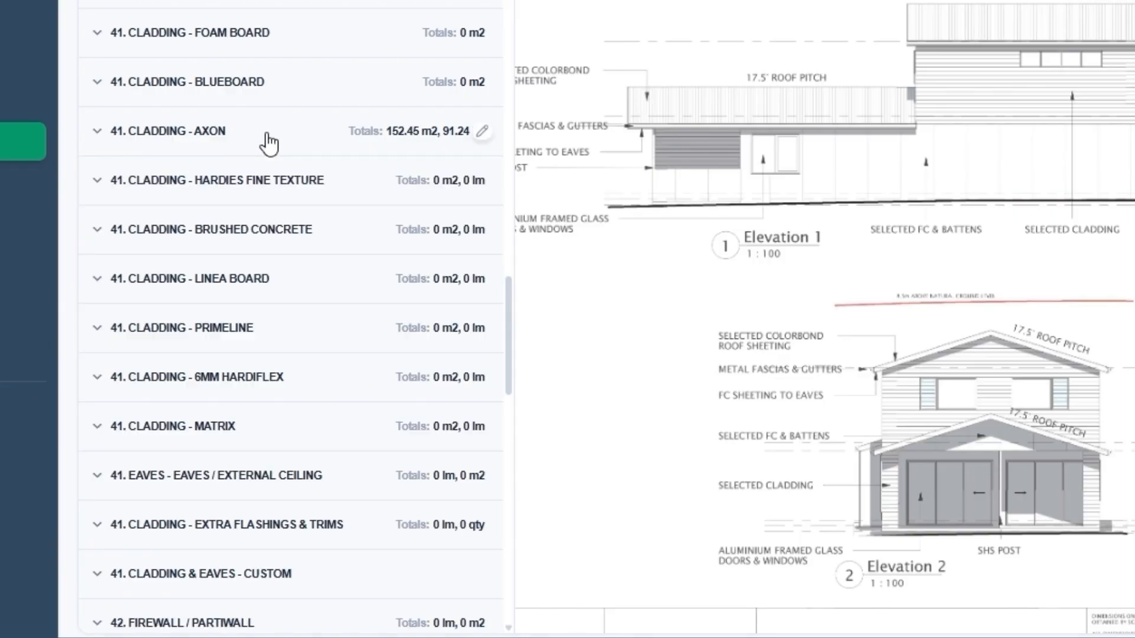
Step: Measure 180mm Linea Board on Elevation 1 with rectangles over the upper-storey wall, about 42.45 m2, and the lower end wall, about 6.85 m2
click(275, 290)
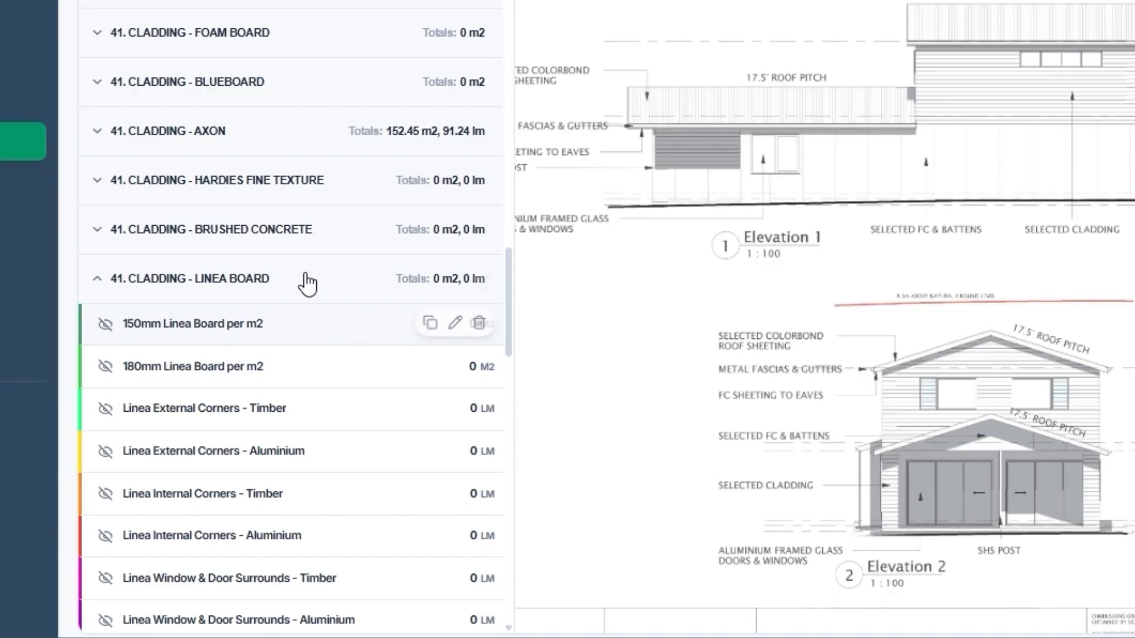
scroll(305, 297, down, 5)
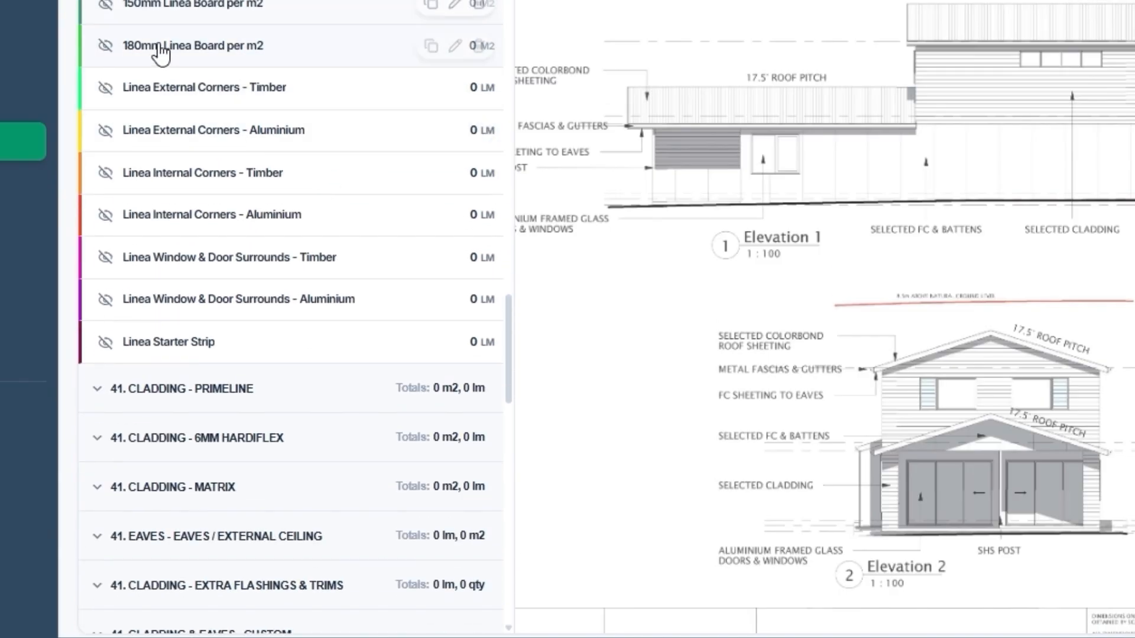
click(161, 52)
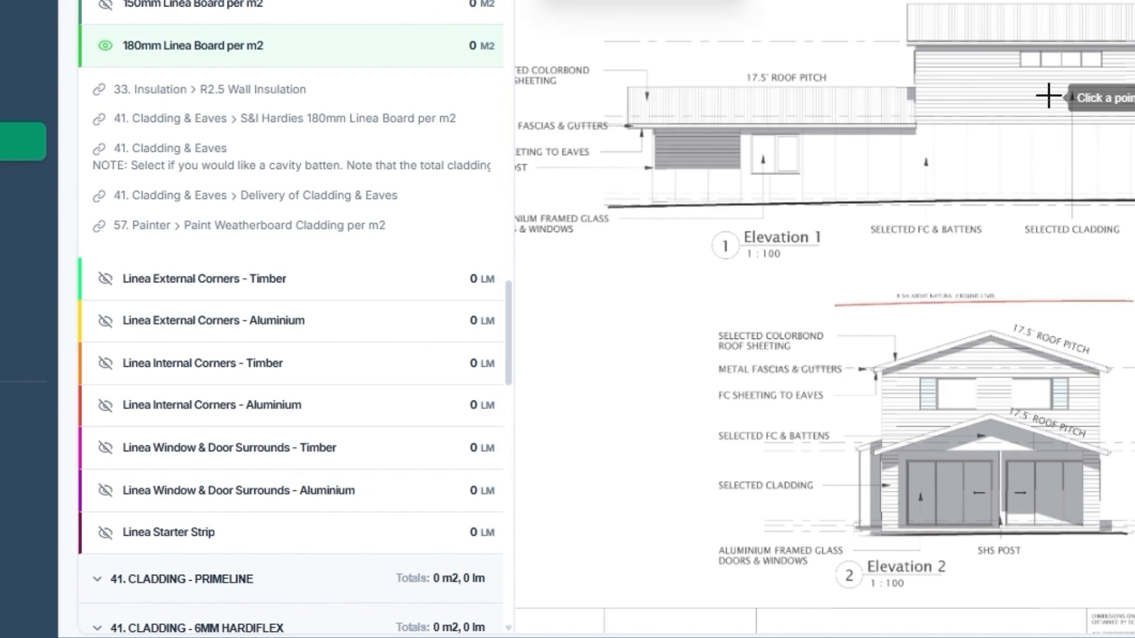
scroll(940, 122, up, 6)
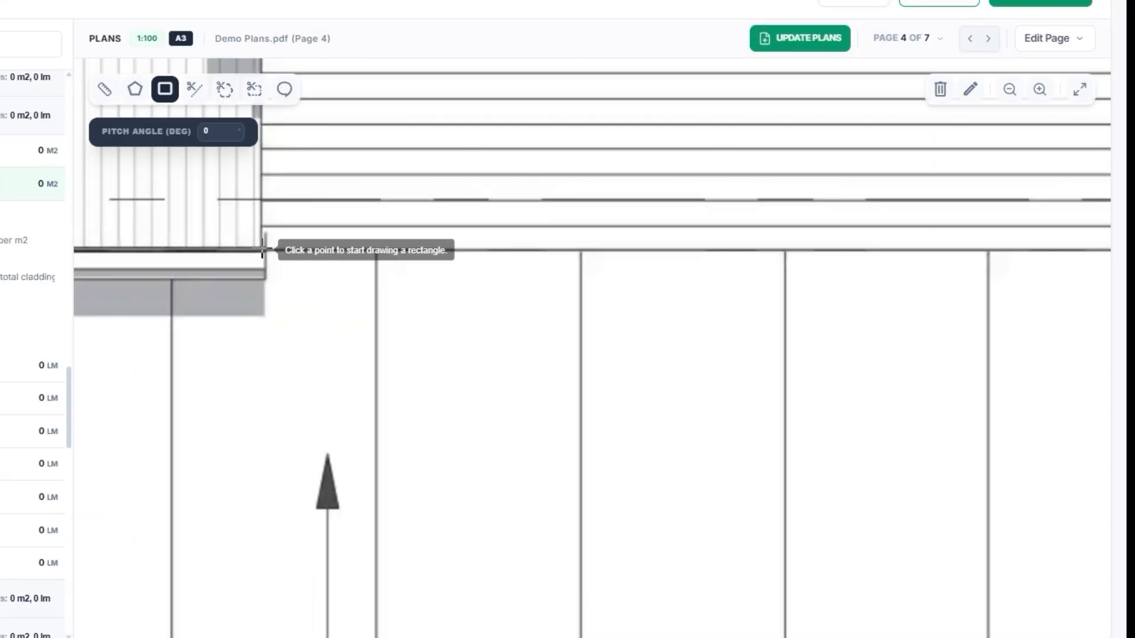
drag(752, 131, 552, 271)
scroll(553, 271, down, 3)
scroll(103, 358, down, 3)
mouse_move(103, 357)
mouse_down()
mouse_move(464, 287)
mouse_move(751, 203)
mouse_up()
drag(854, 325, 756, 449)
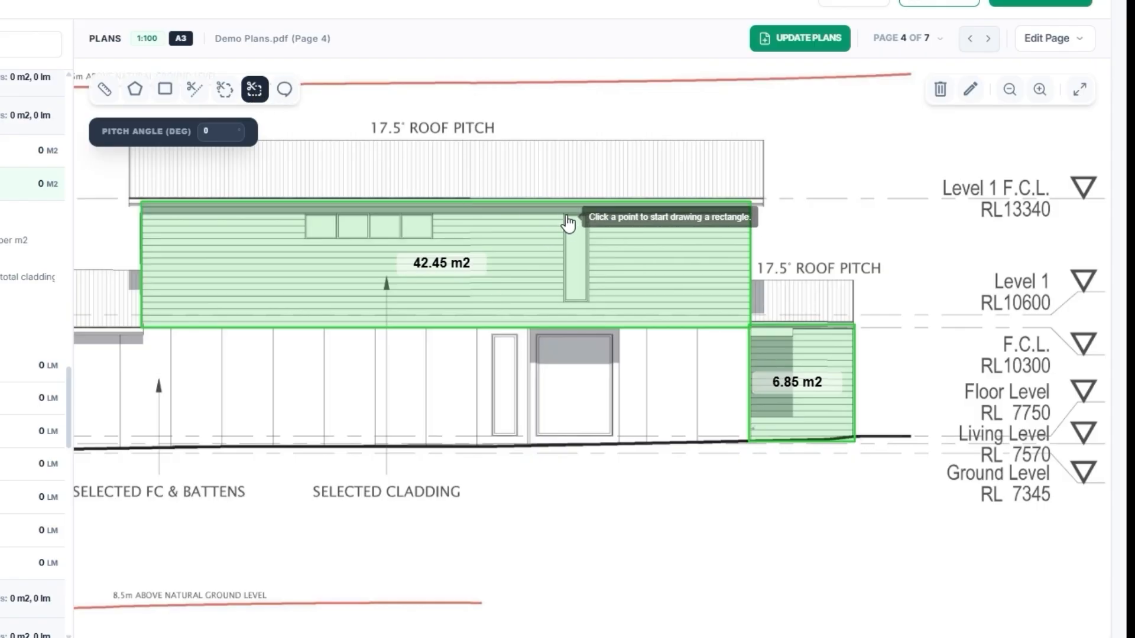
Step: Deduct the tall narrow window, about 1.22 m2, and the four-pane window, about 1.68 m2, from Elevation 1's upper-storey cladding
mouse_move(563, 214)
mouse_down()
mouse_move(589, 315)
mouse_move(588, 303)
mouse_up()
drag(432, 239, 310, 225)
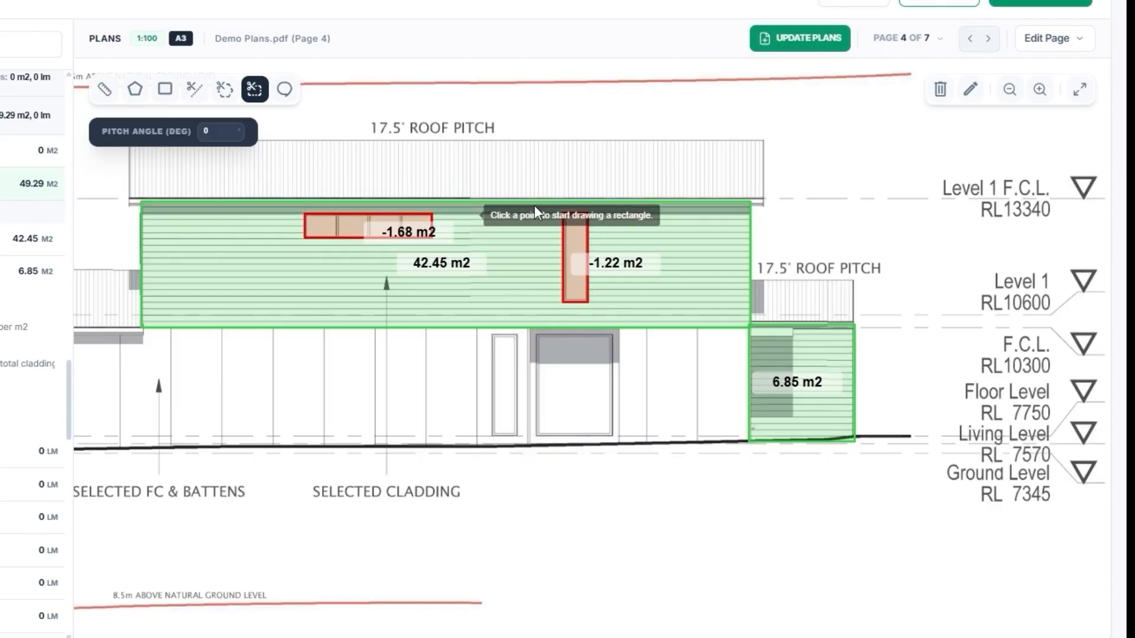
Step: Trace the upper gable wall on Elevation 2 as a 180mm Linea Board polygon of about 23.1 m2, following the lower roofline
scroll(618, 184, down, 3)
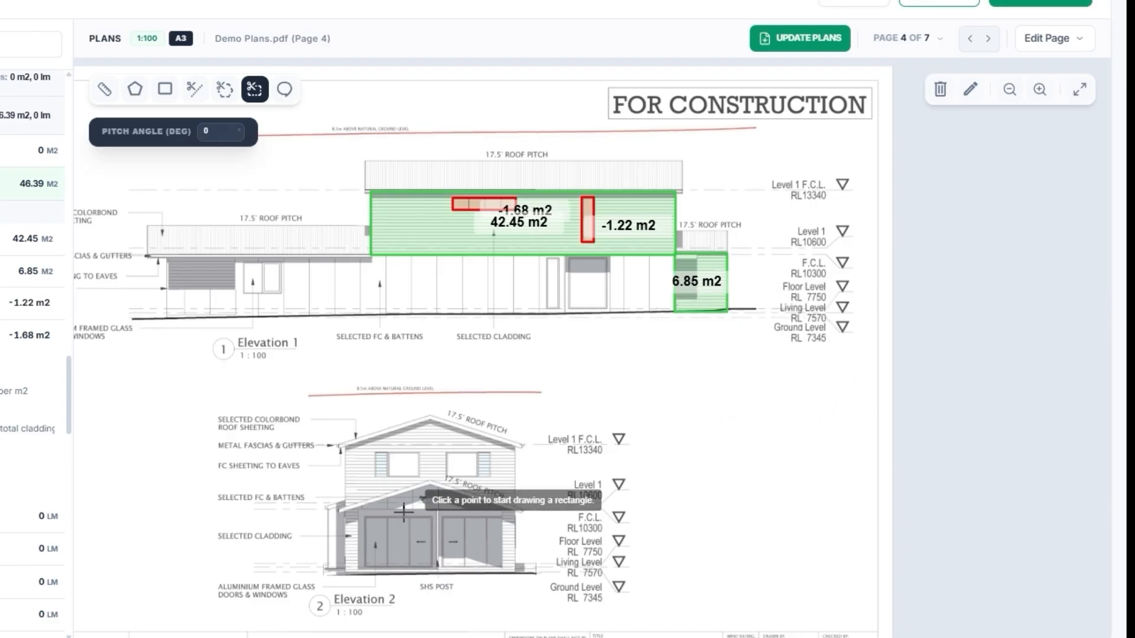
scroll(414, 514, up, 3)
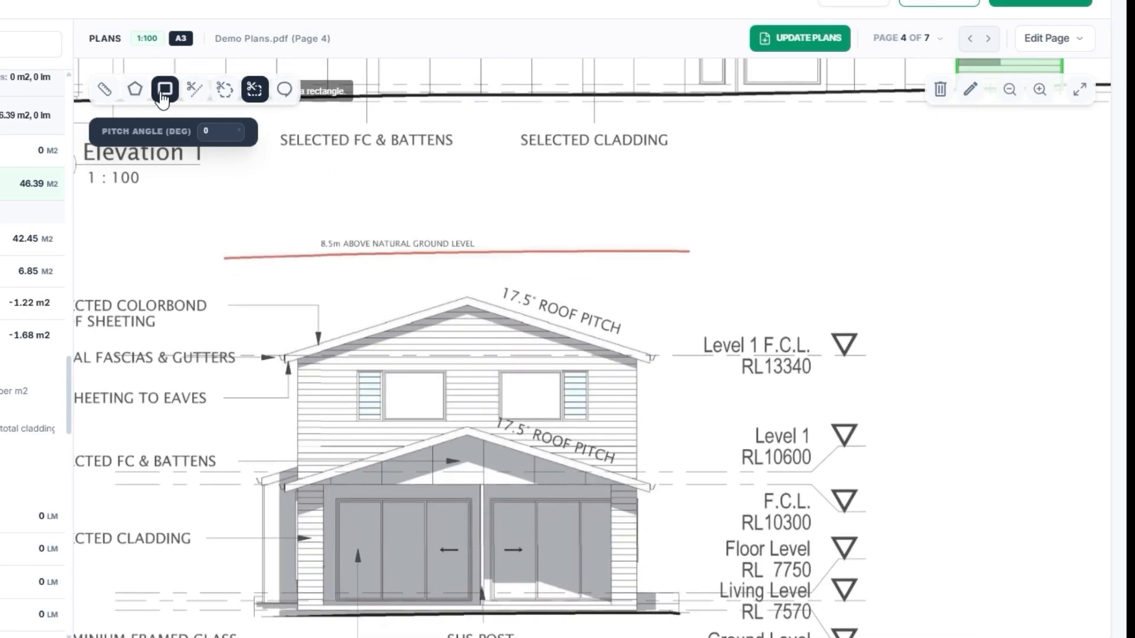
click(134, 89)
click(296, 483)
click(296, 358)
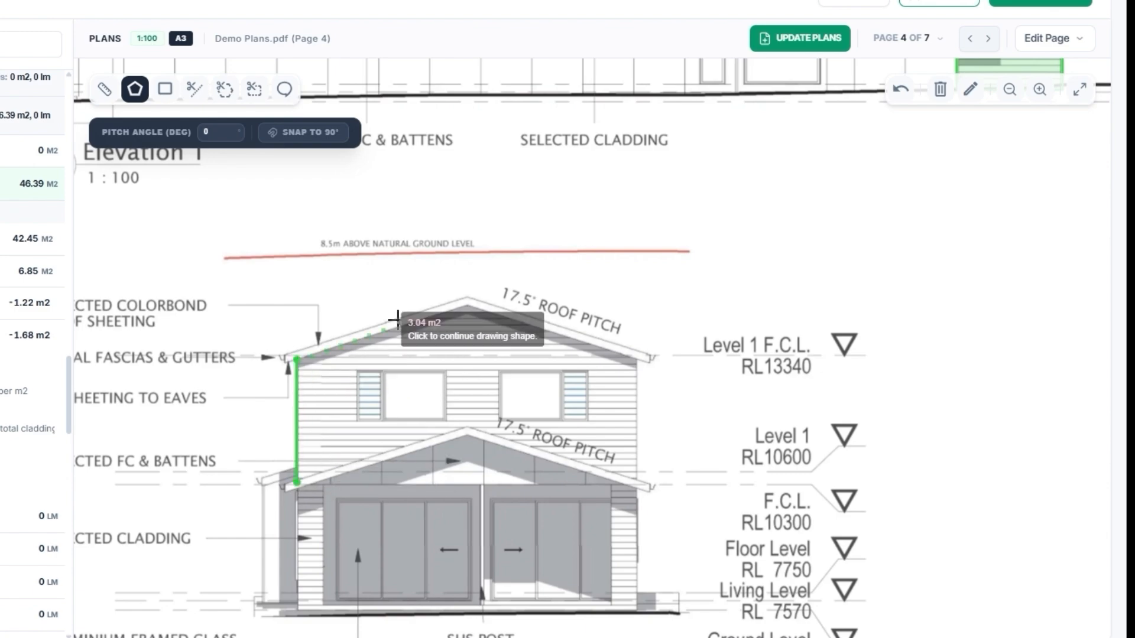
click(467, 303)
click(638, 358)
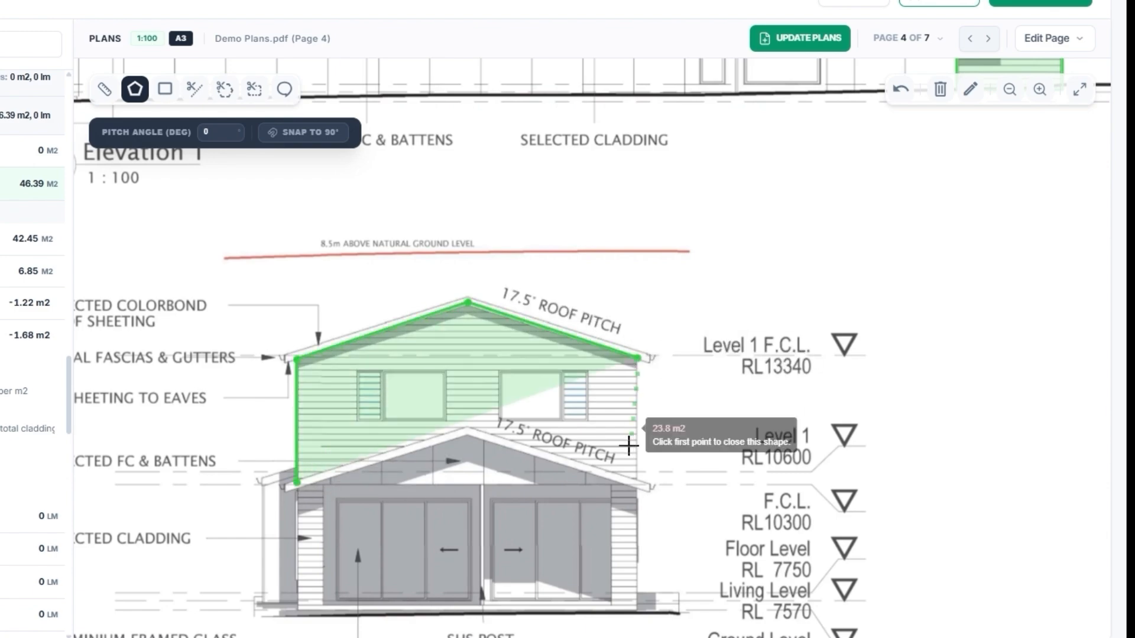
click(637, 482)
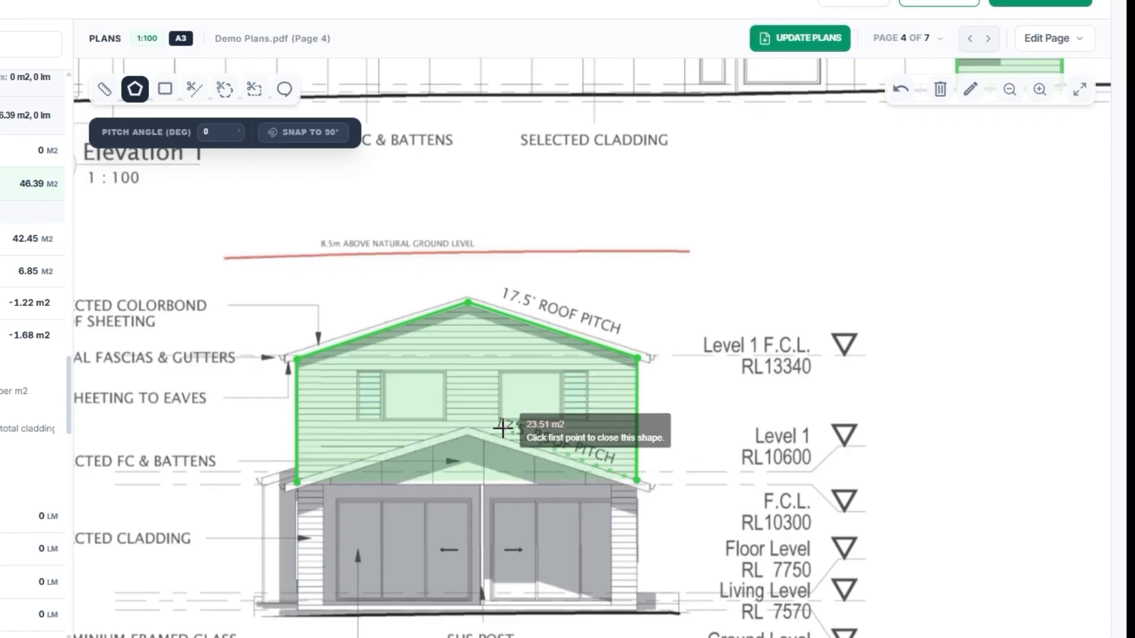
click(467, 428)
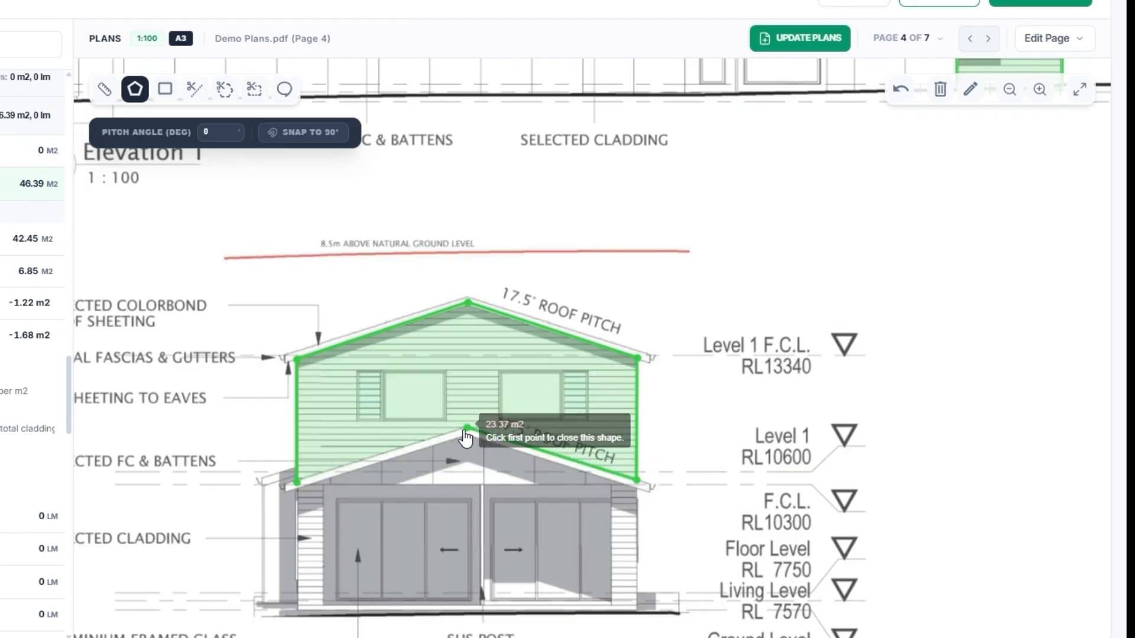
click(296, 480)
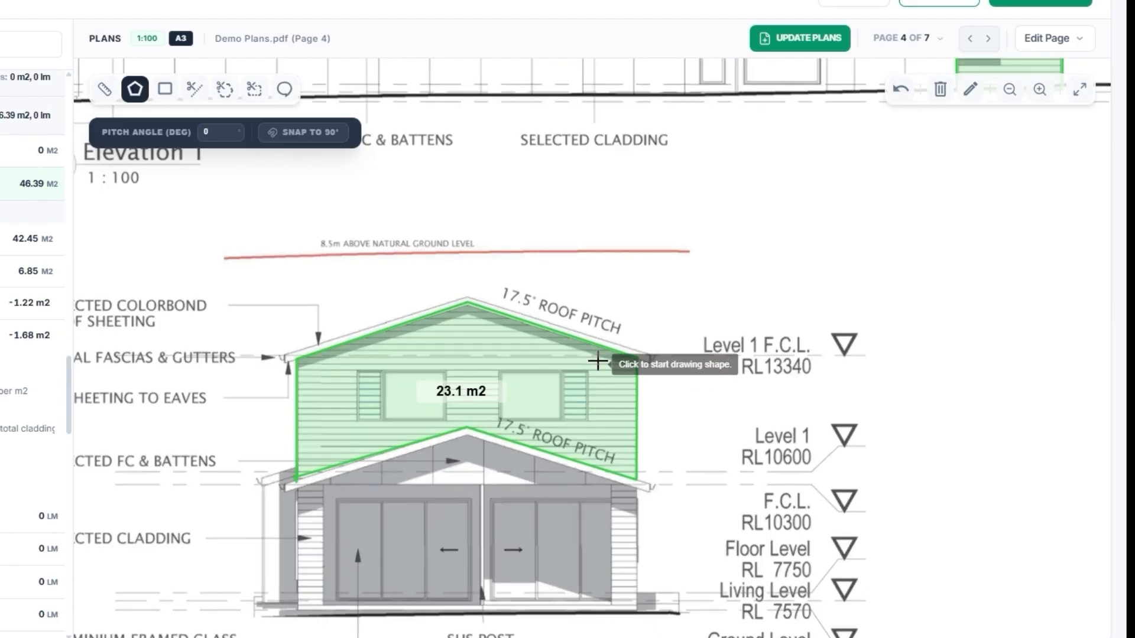
Step: Deduct the two upper-storey windows with their side louvres from the Elevation 2 gable cladding, about 2.39 m2 each
click(253, 96)
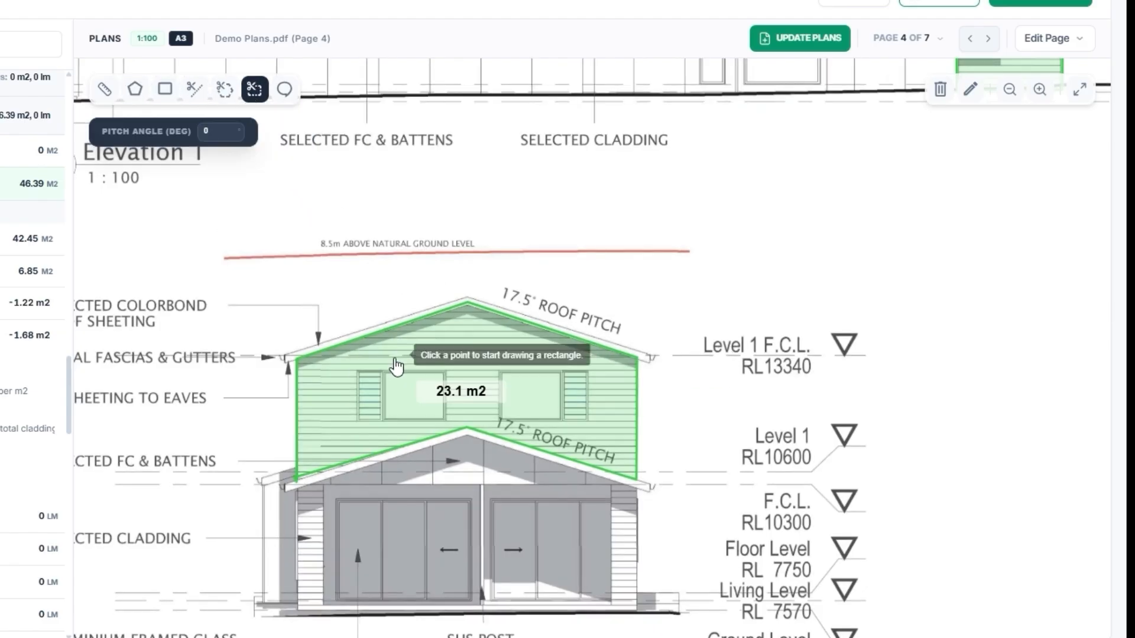
drag(358, 373, 445, 420)
drag(498, 372, 588, 421)
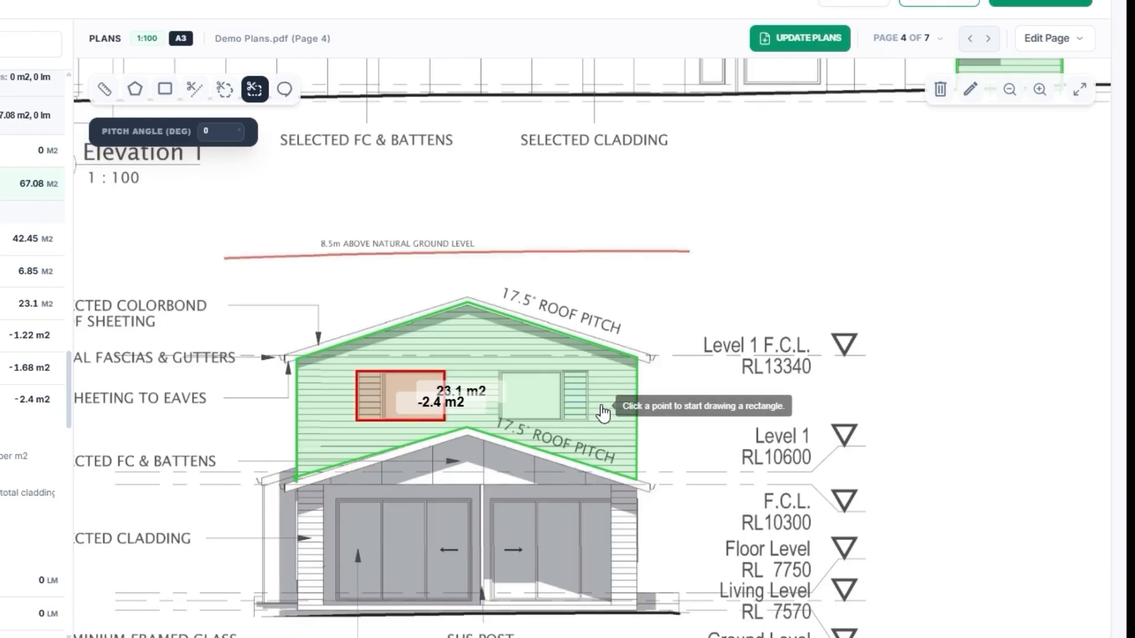
scroll(570, 425, up, 3)
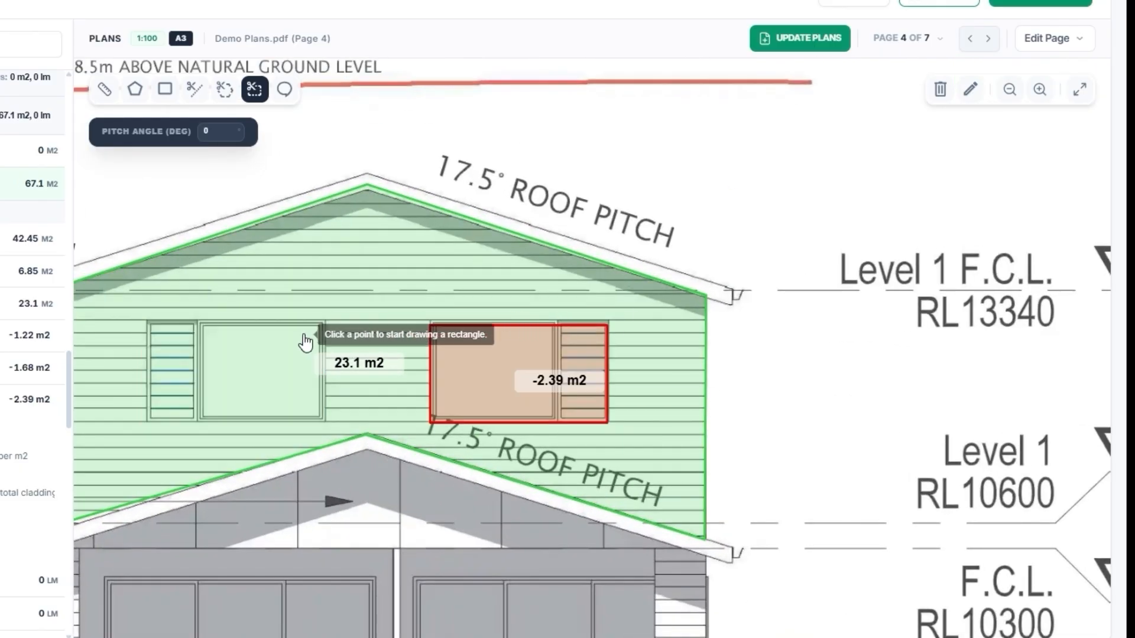
scroll(324, 331, down, 3)
scroll(305, 371, up, 3)
drag(283, 323, 461, 433)
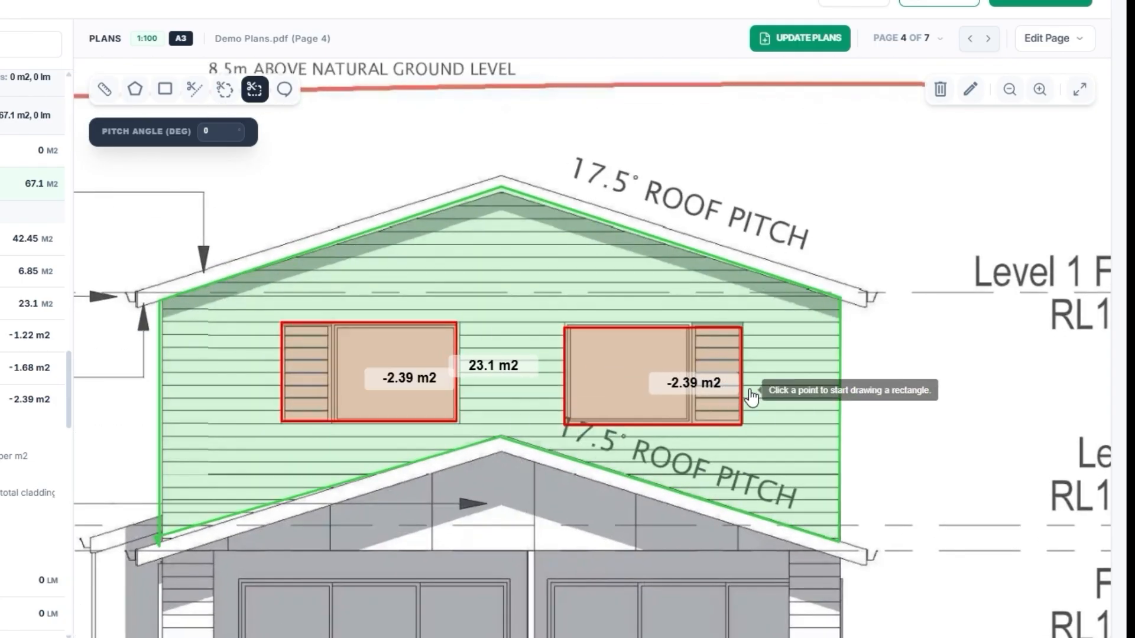
scroll(656, 366, down, 5)
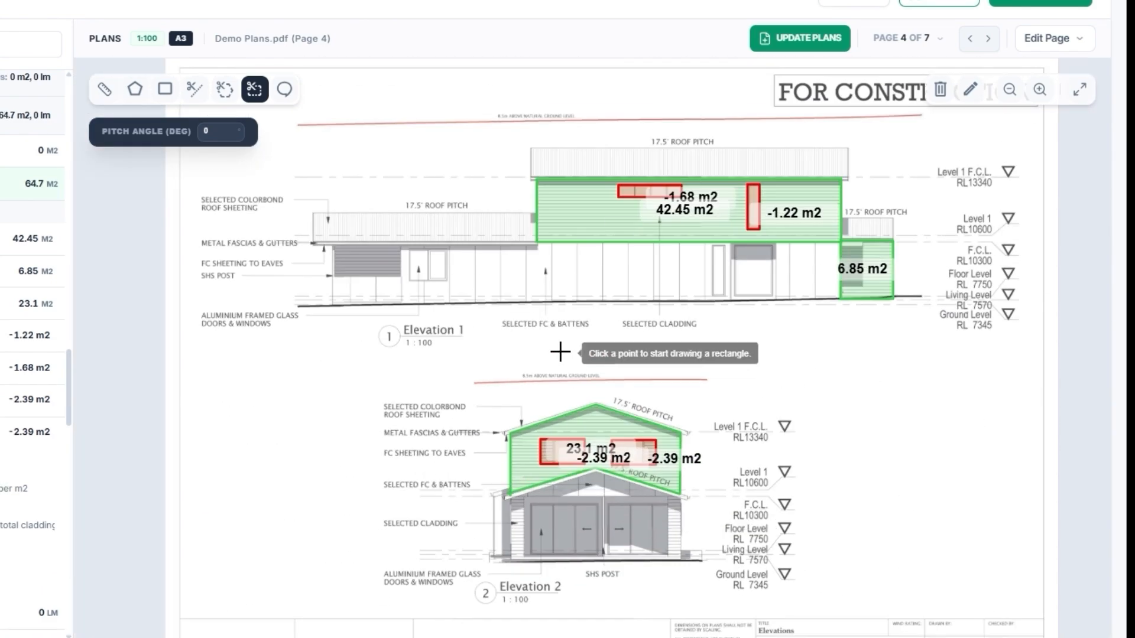
Step: Measure Linea External Corners - Timber along the right end of Elevation 1's upper-storey wall, about 3.14 lm
click(156, 193)
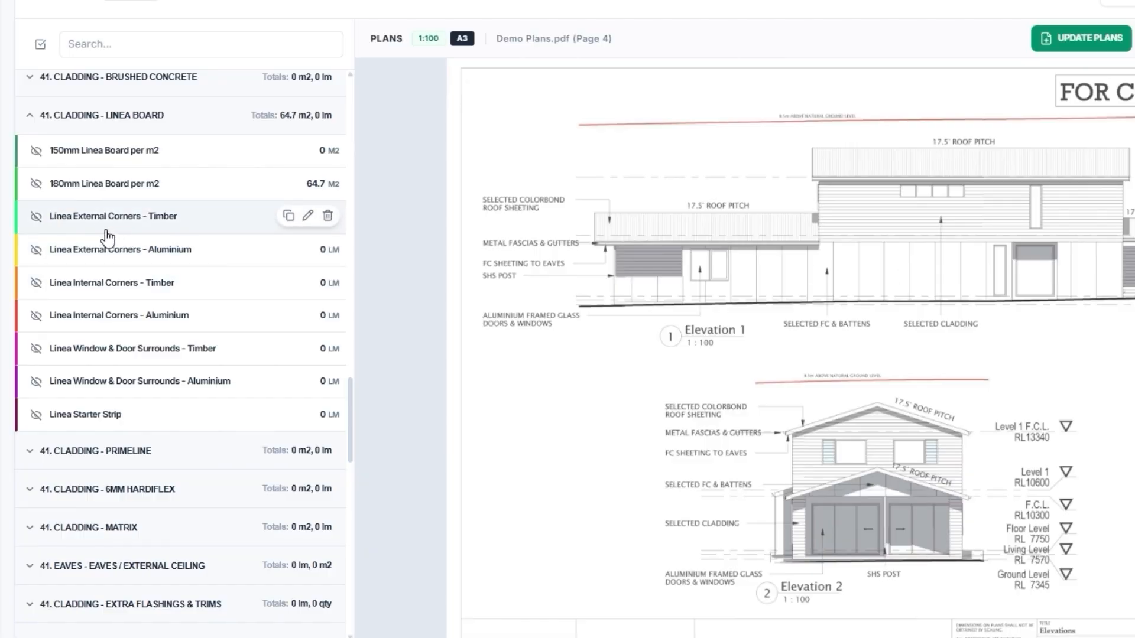
click(156, 217)
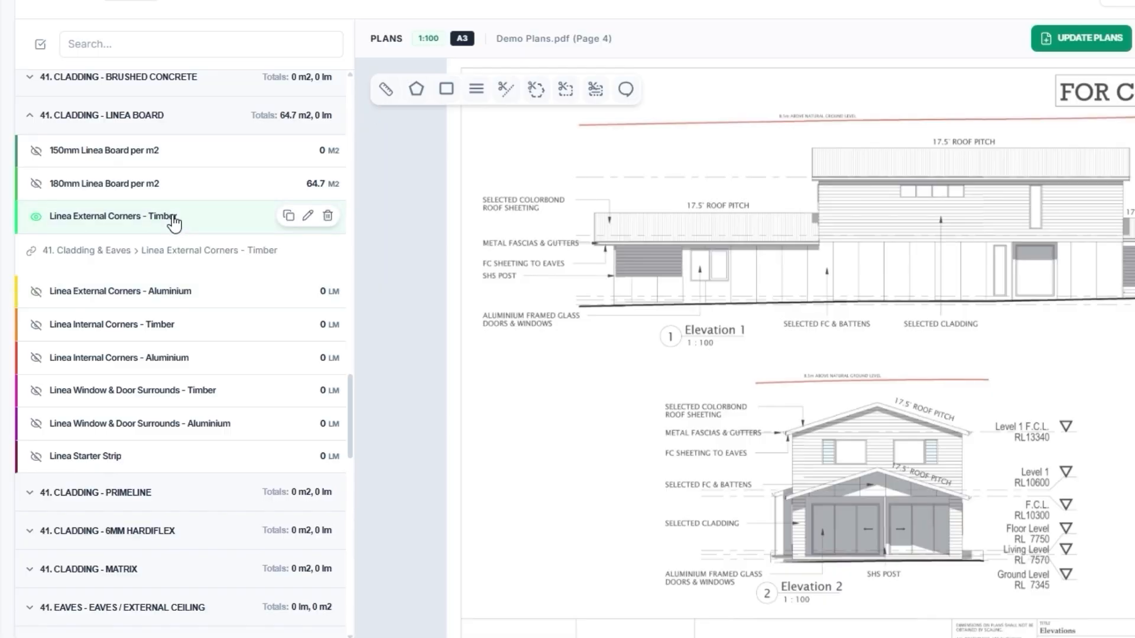
click(387, 90)
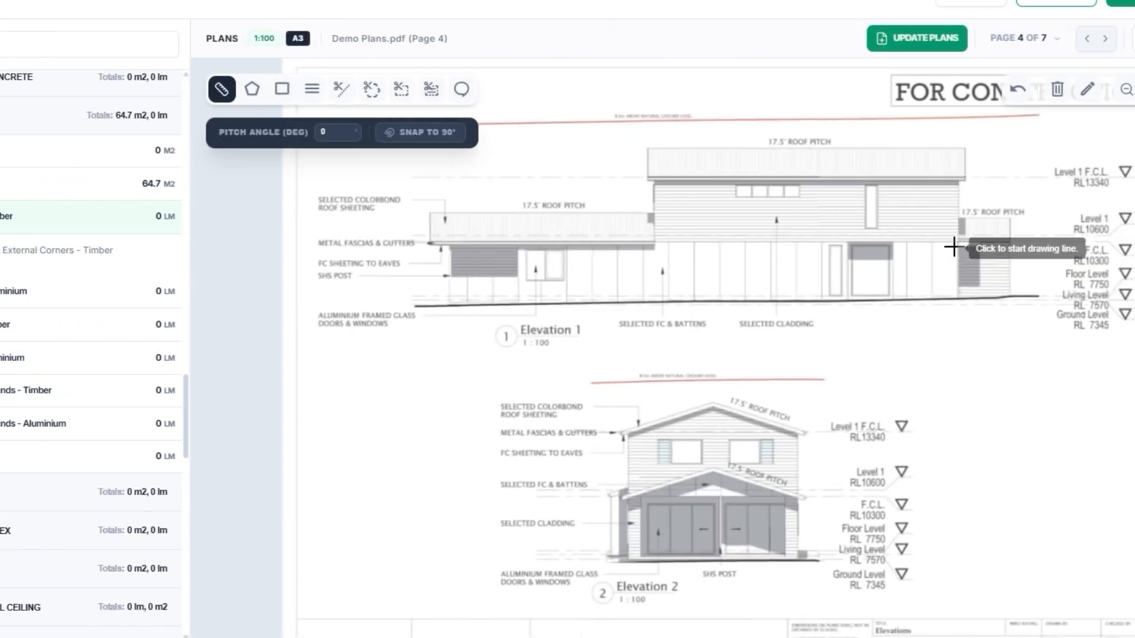
click(960, 244)
click(959, 177)
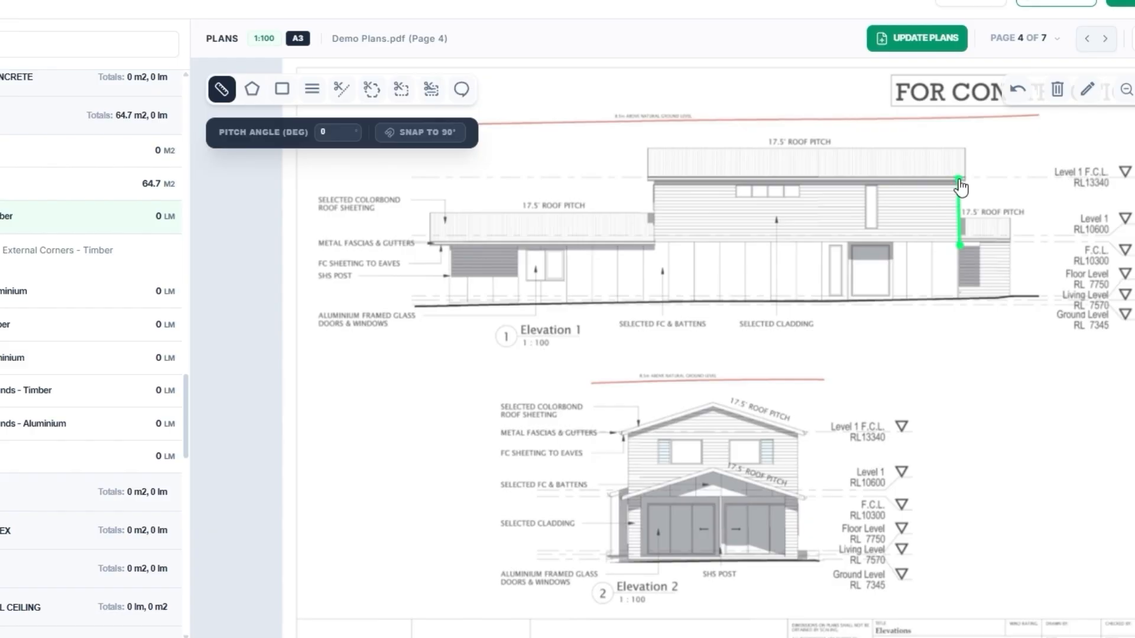
Step: Measure timber external corners along the left edge of Elevation 2's upper wall, about 3.04 lm, and Elevation 1's upper storey, about 2.97 lm
click(654, 243)
click(653, 176)
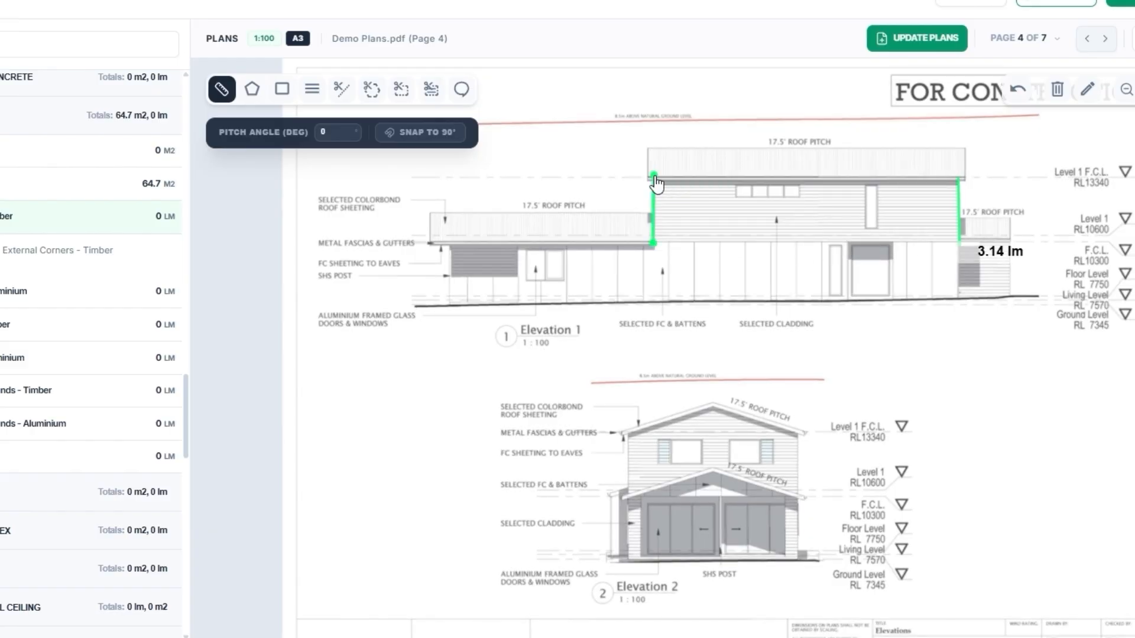
click(628, 500)
click(626, 435)
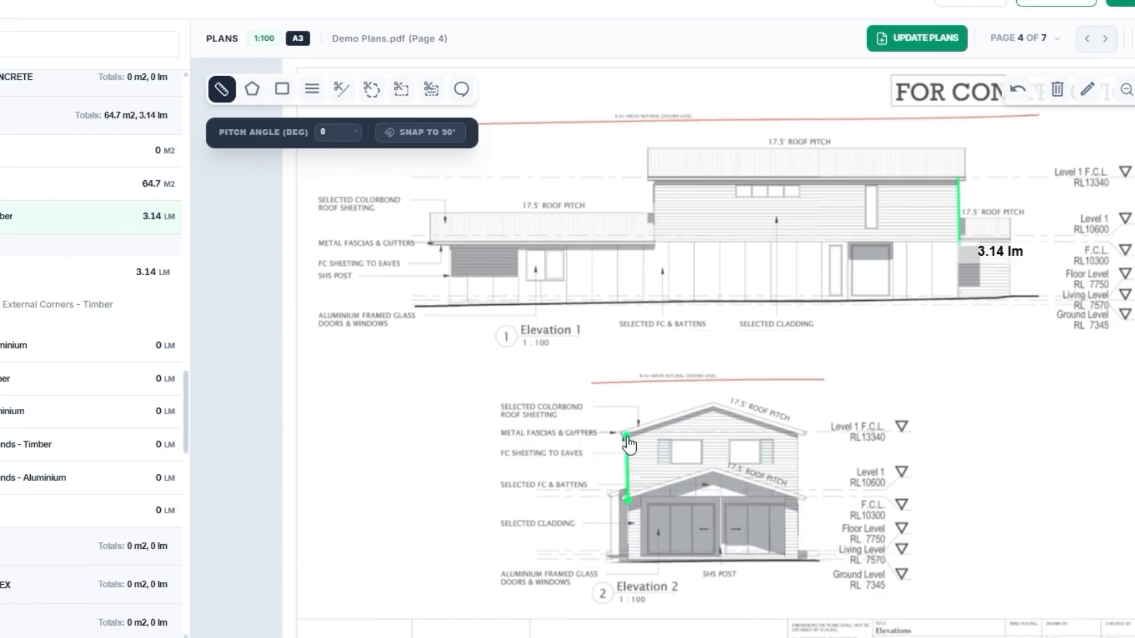
click(654, 177)
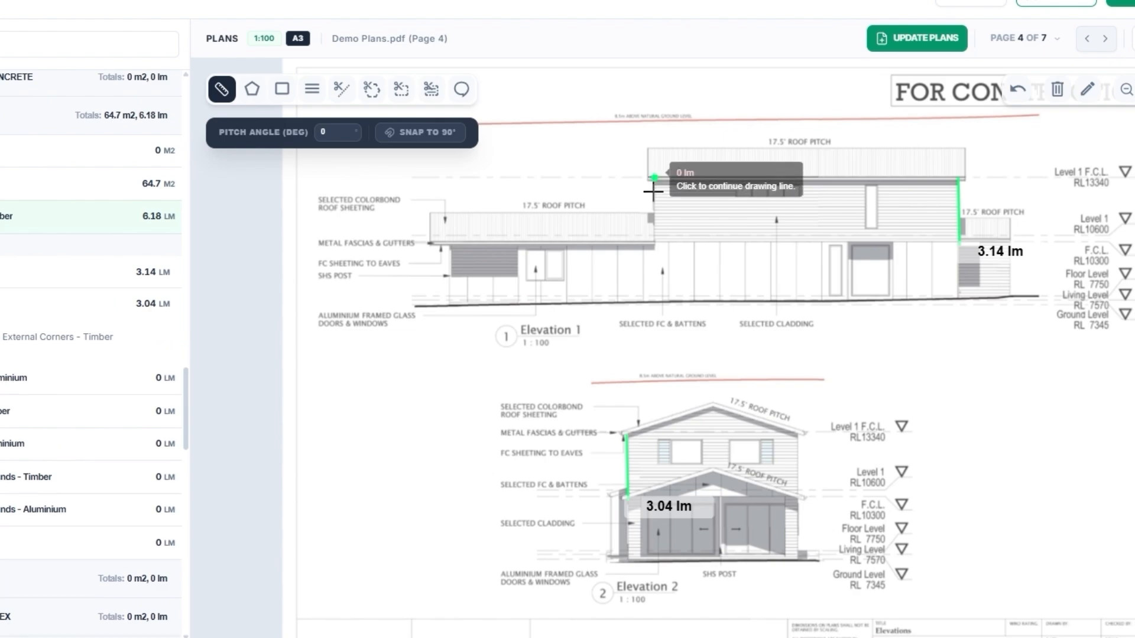
click(654, 241)
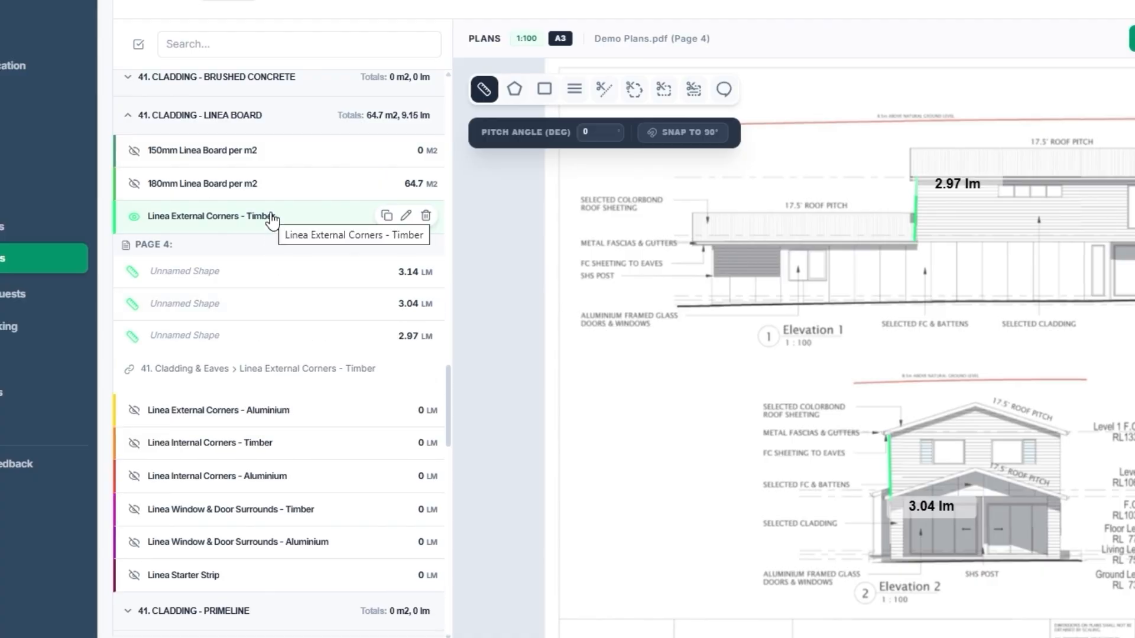
click(304, 224)
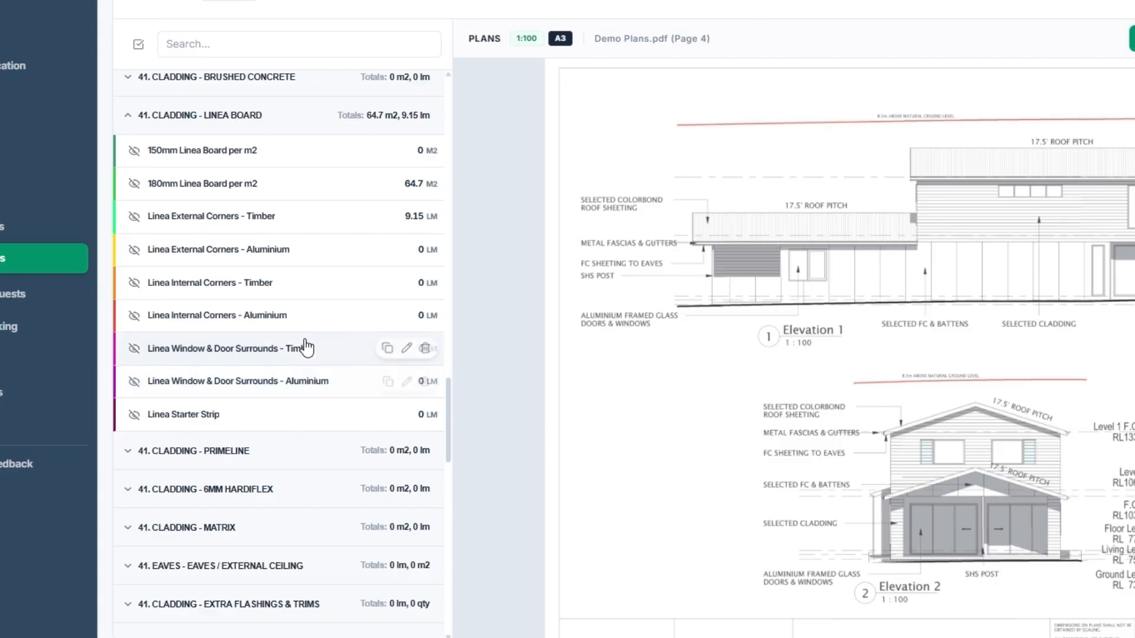
Step: Outline Elevation 1's four-pane window, about 7.34 lm, and tall narrow window, about 5.58 lm, as Linea Window & Door Surrounds - Timber
click(355, 336)
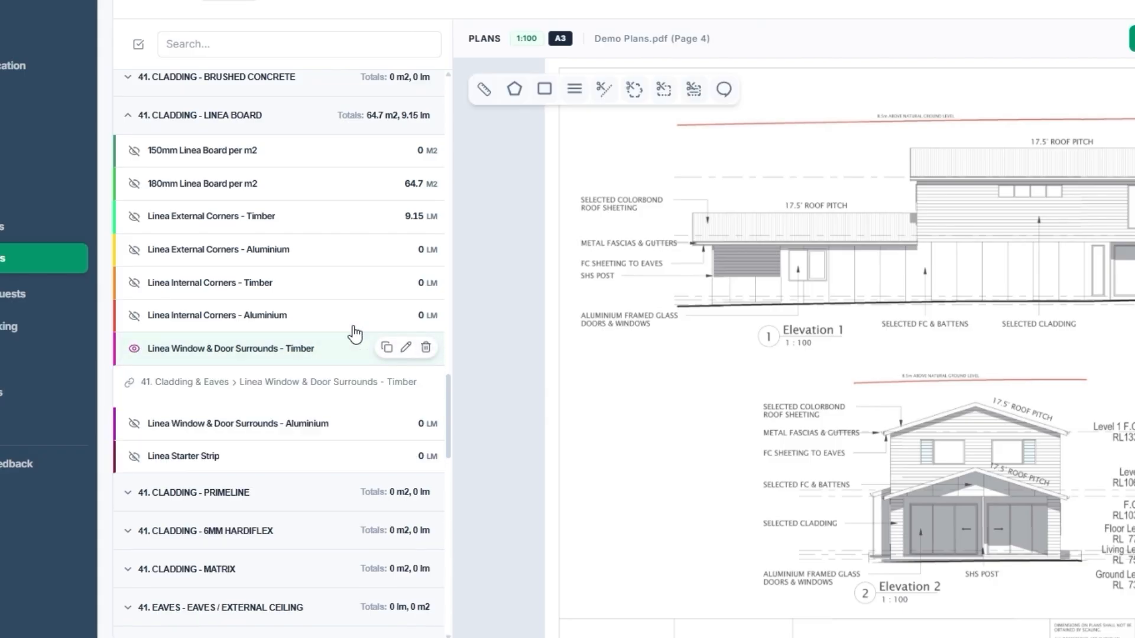
click(539, 90)
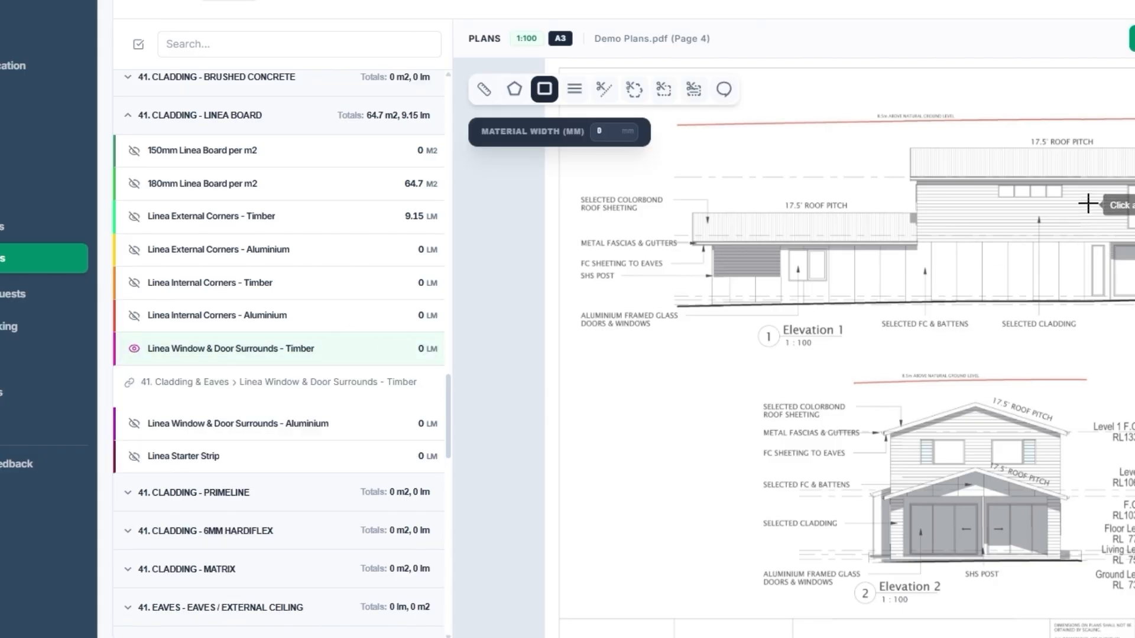
scroll(1088, 203, up, 4)
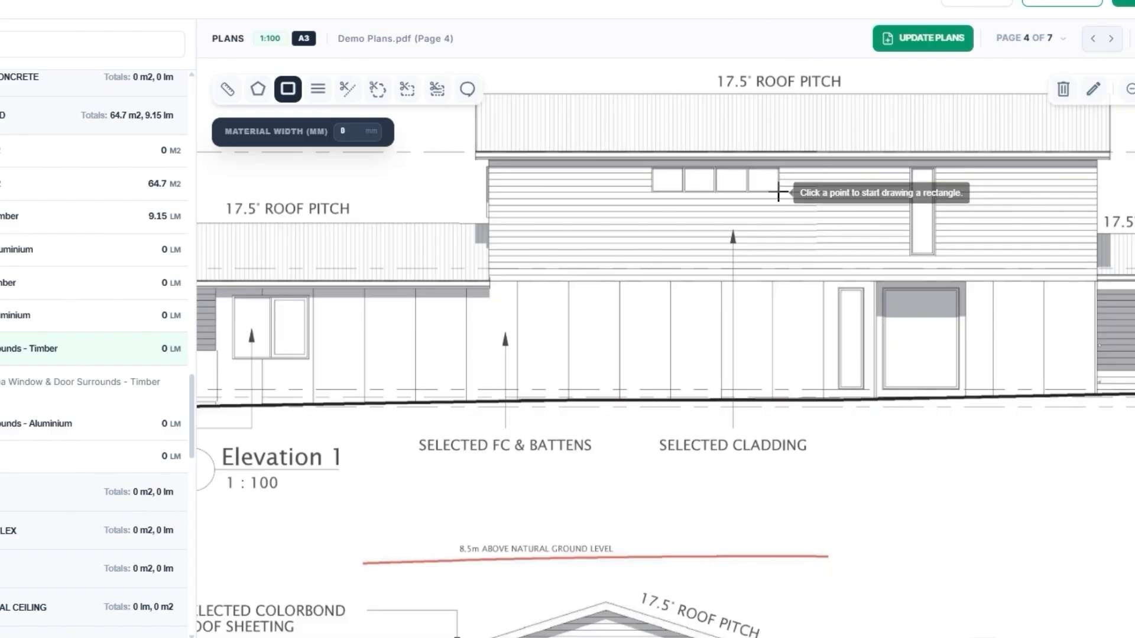
drag(779, 193, 649, 166)
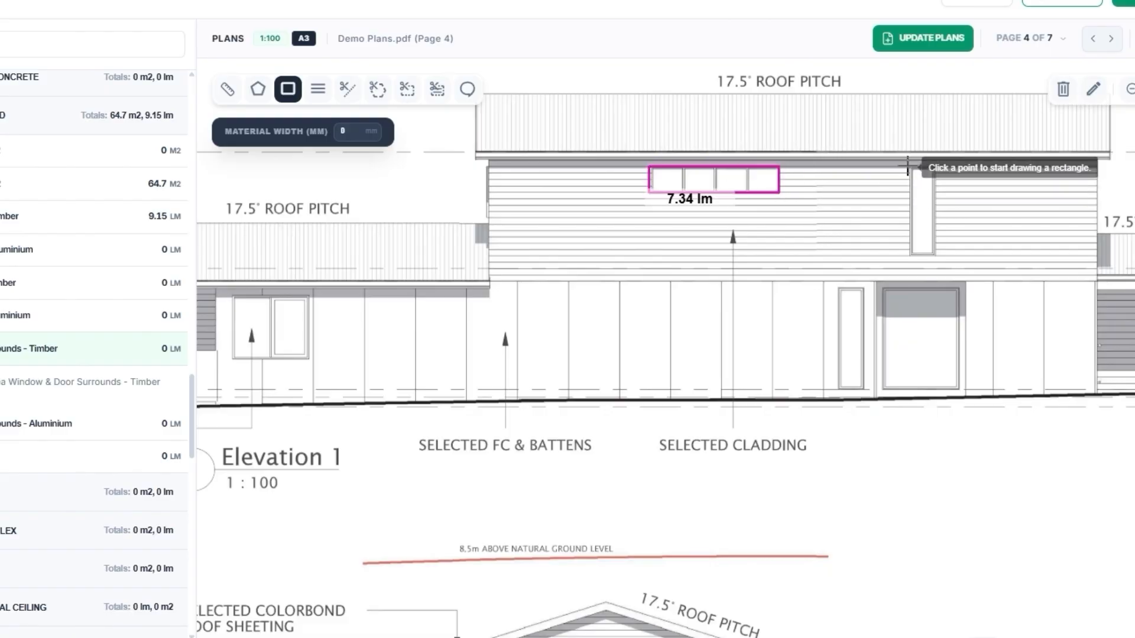
drag(909, 167, 939, 256)
drag(938, 267, 937, 263)
Step: Outline Elevation 2's right louvred upper window, about 6.81 lm, and left one, about 6.49 lm, as timber surrounds
scroll(810, 235, down, 3)
scroll(721, 433, up, 3)
drag(720, 433, 810, 487)
mouse_move(665, 484)
mouse_down()
mouse_move(576, 467)
mouse_move(580, 435)
mouse_up()
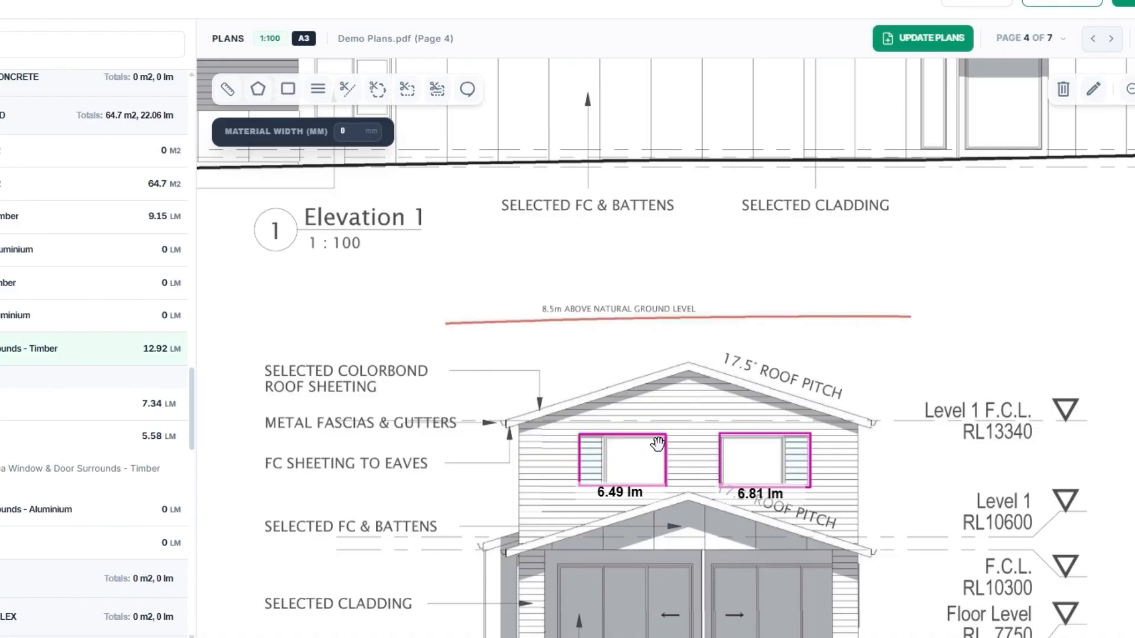
click(71, 352)
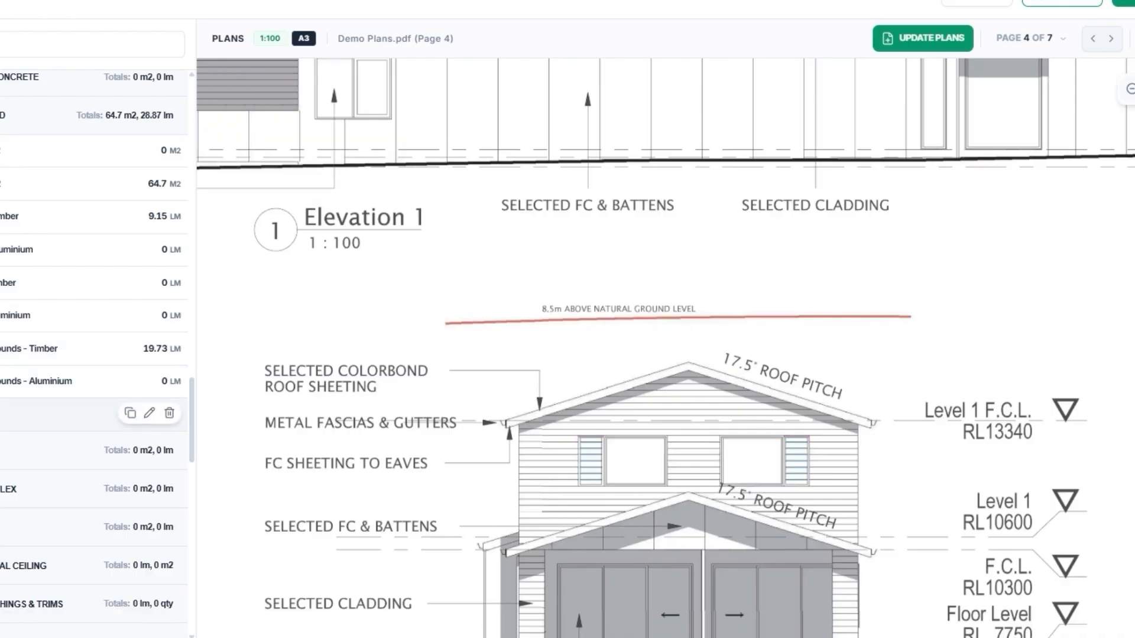
Step: Redraw the timber surround around Elevation 2's left louvred upper window, about 6.67 lm
click(2, 411)
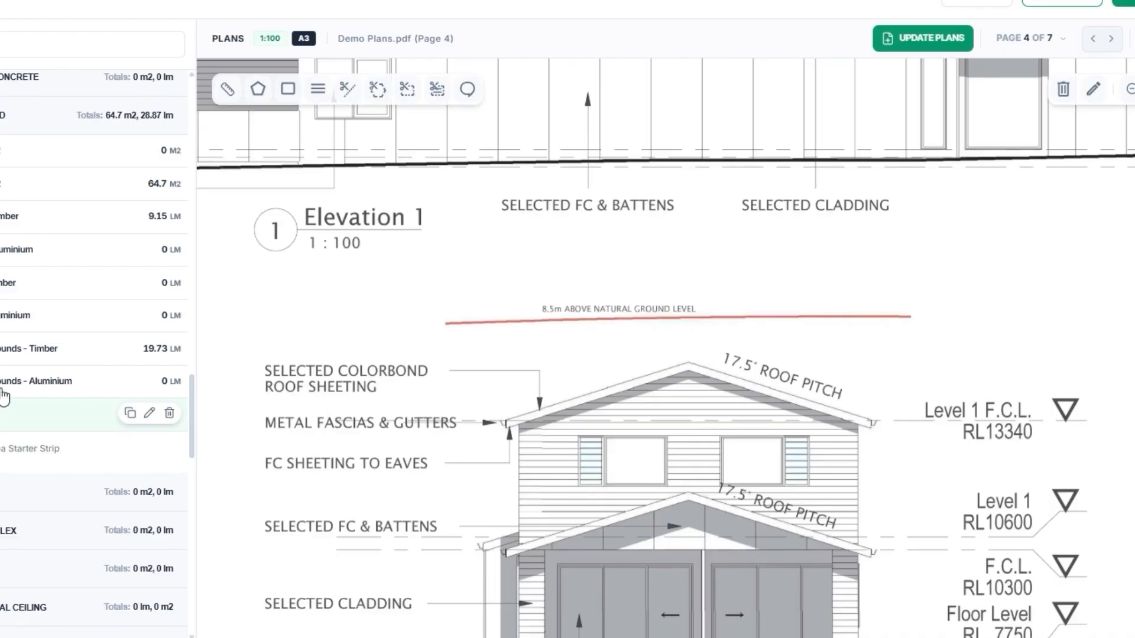
click(52, 349)
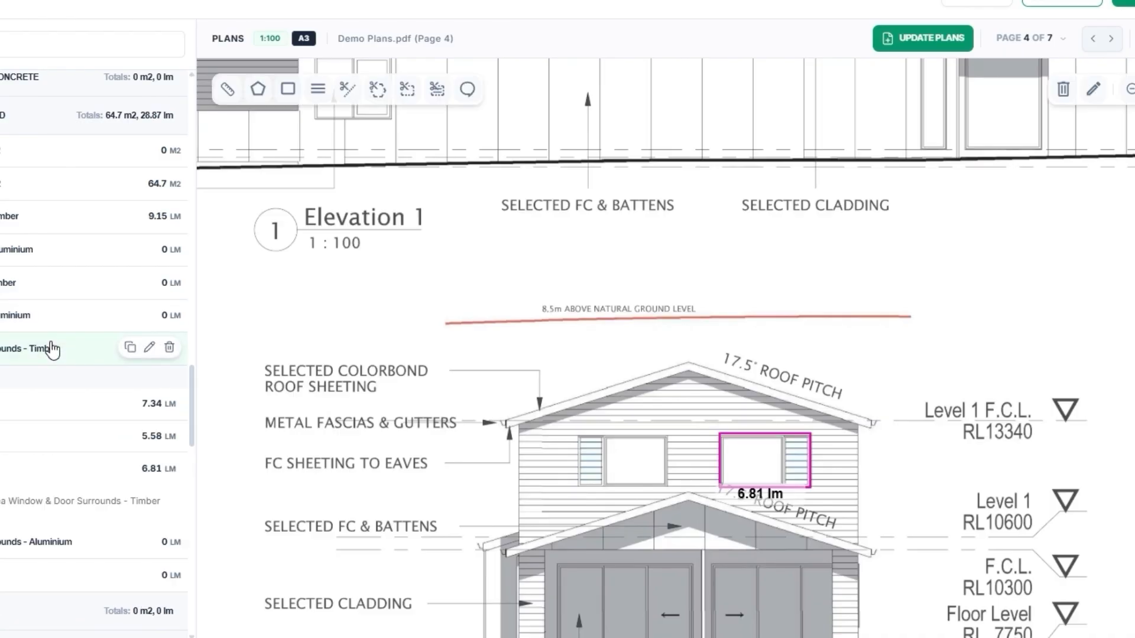
click(288, 88)
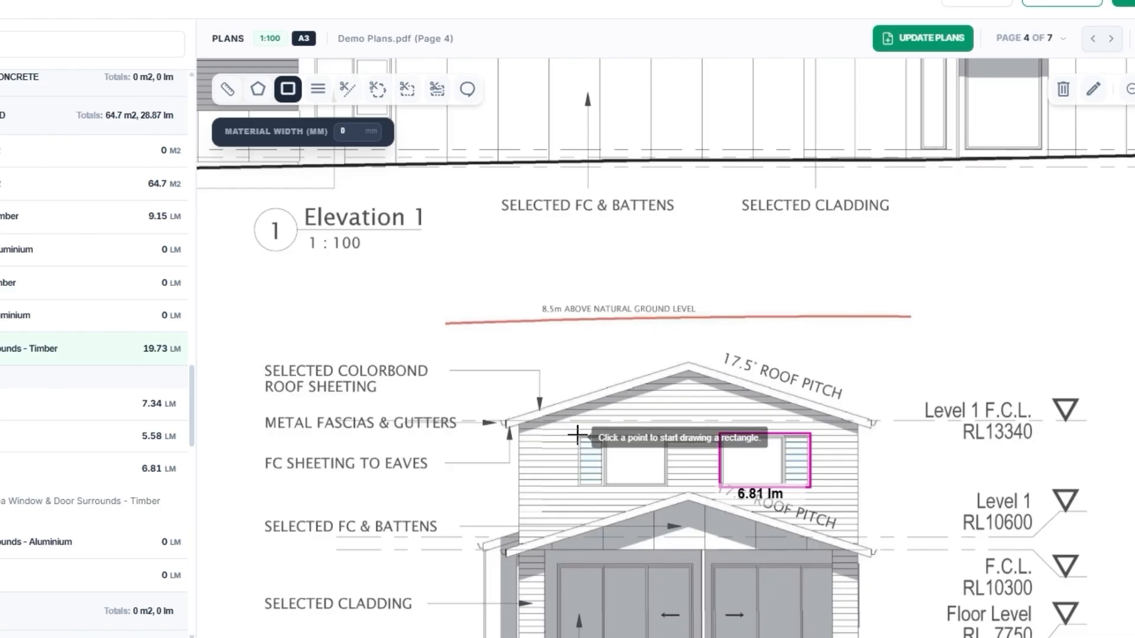
drag(577, 435, 670, 492)
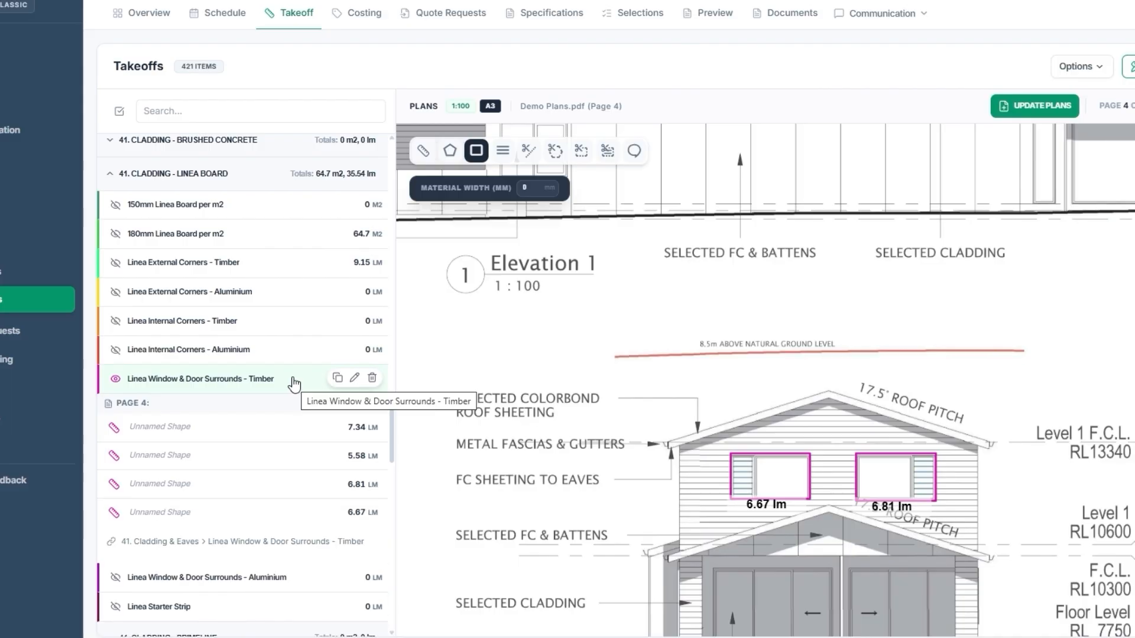
click(288, 387)
Step: Trace Linea Starter Strip along both slopes of Elevation 2's lower roofline, about 8.39 lm
click(240, 443)
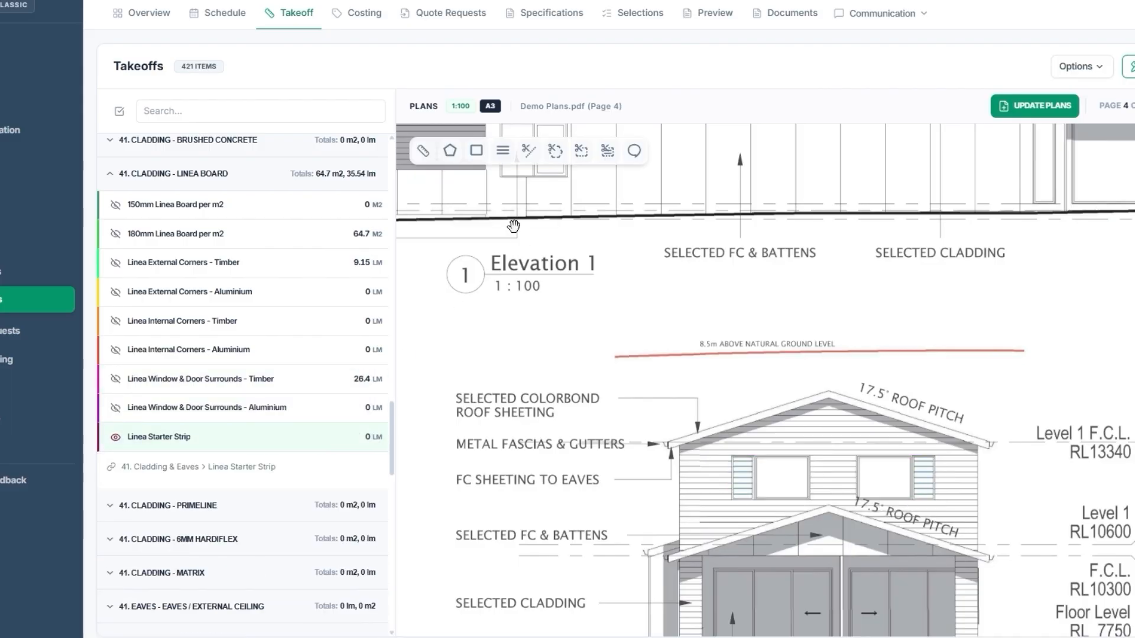
click(680, 553)
click(829, 503)
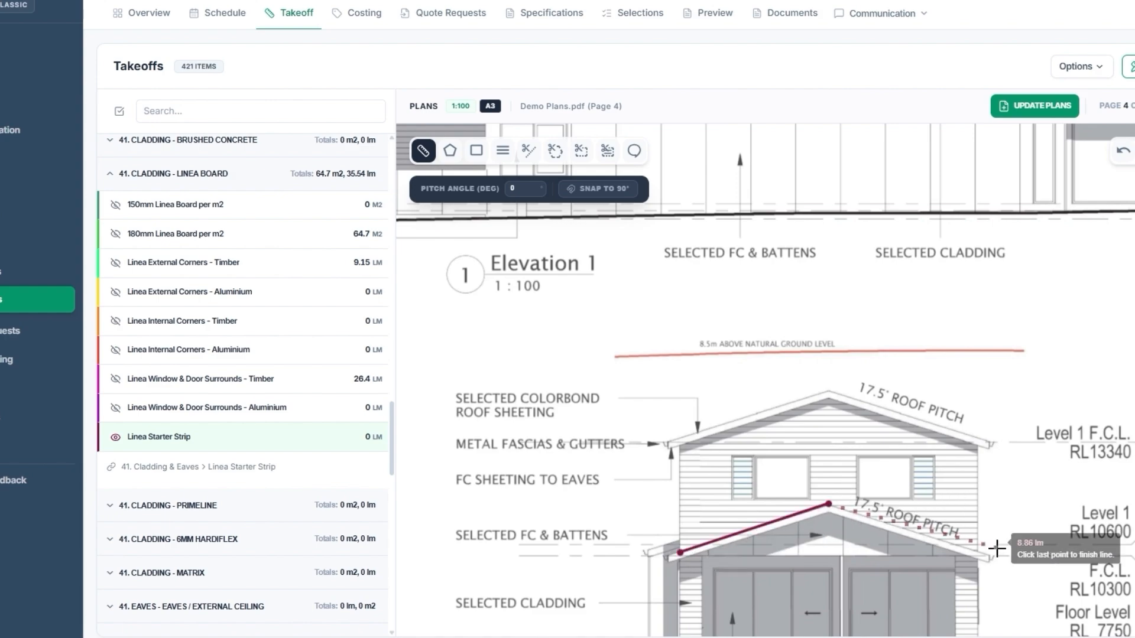
double_click(979, 554)
Step: Measure Linea Starter Strip along the full base of Elevation 1's upper-storey cladding
scroll(879, 600, down, 5)
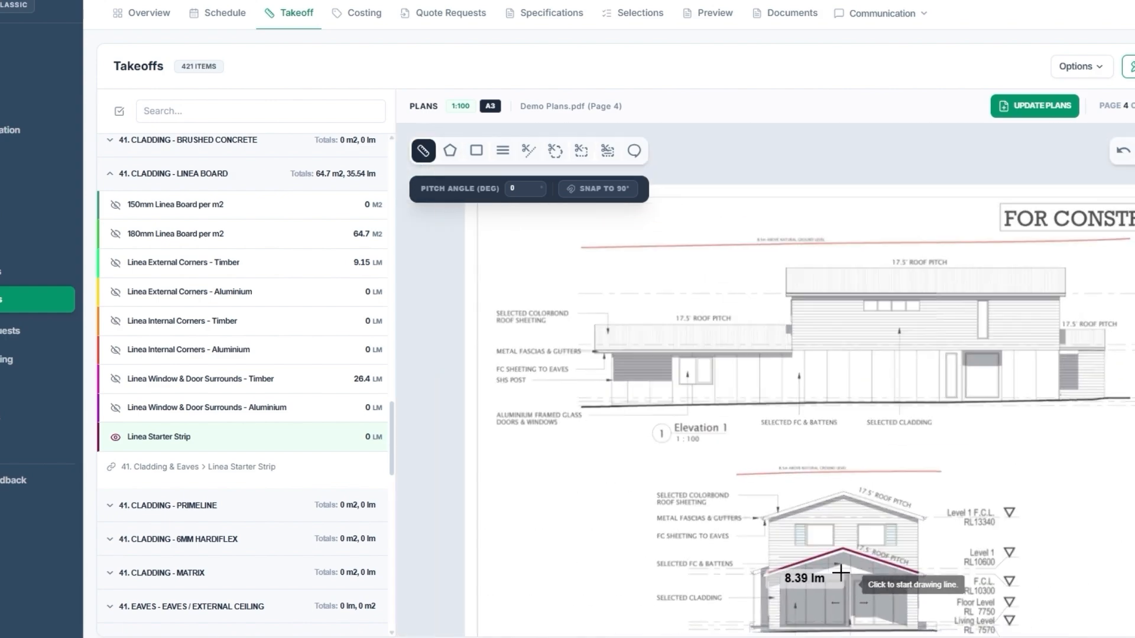
click(789, 351)
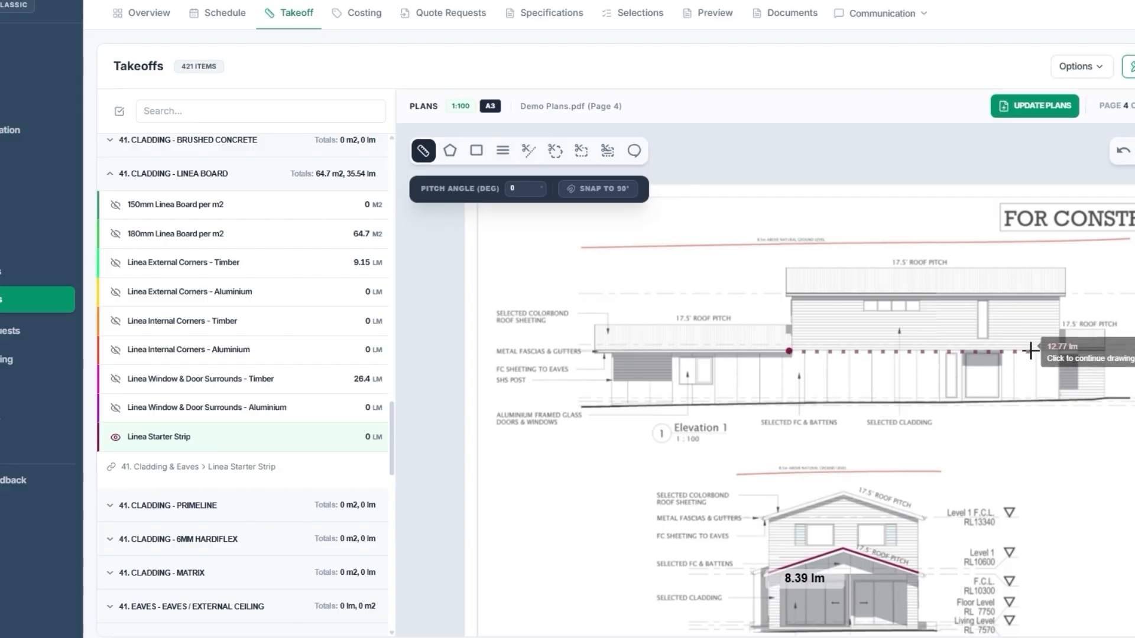
double_click(1059, 352)
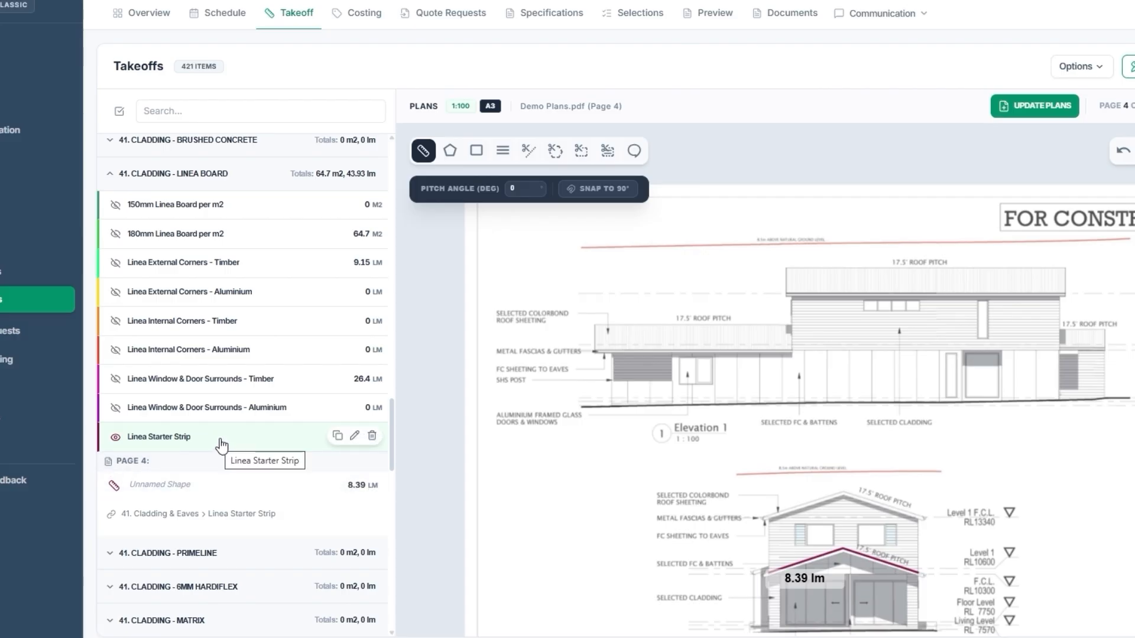
click(221, 446)
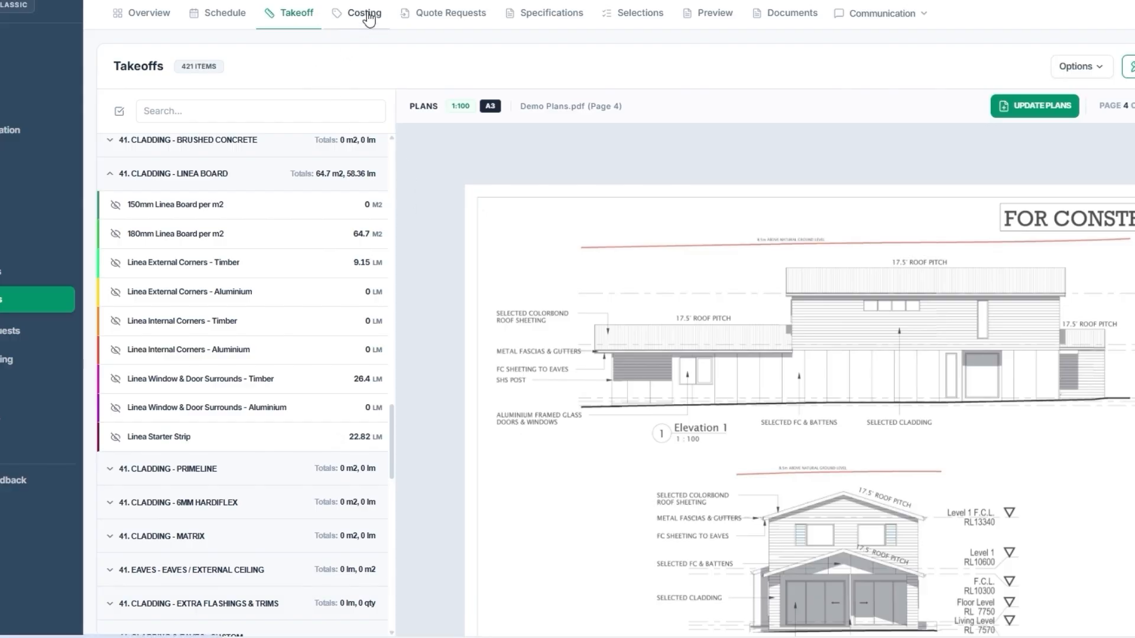
Step: Open the 41. Cladding & Eaves category in the project's costings
click(366, 25)
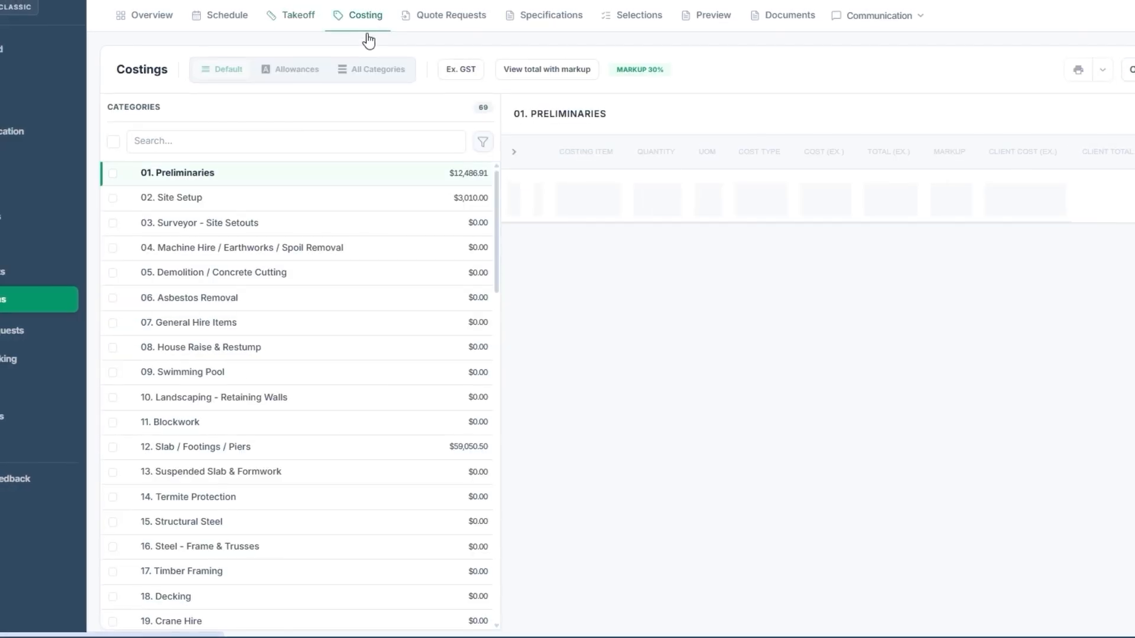
scroll(347, 334, down, 5)
scroll(347, 334, down, 8)
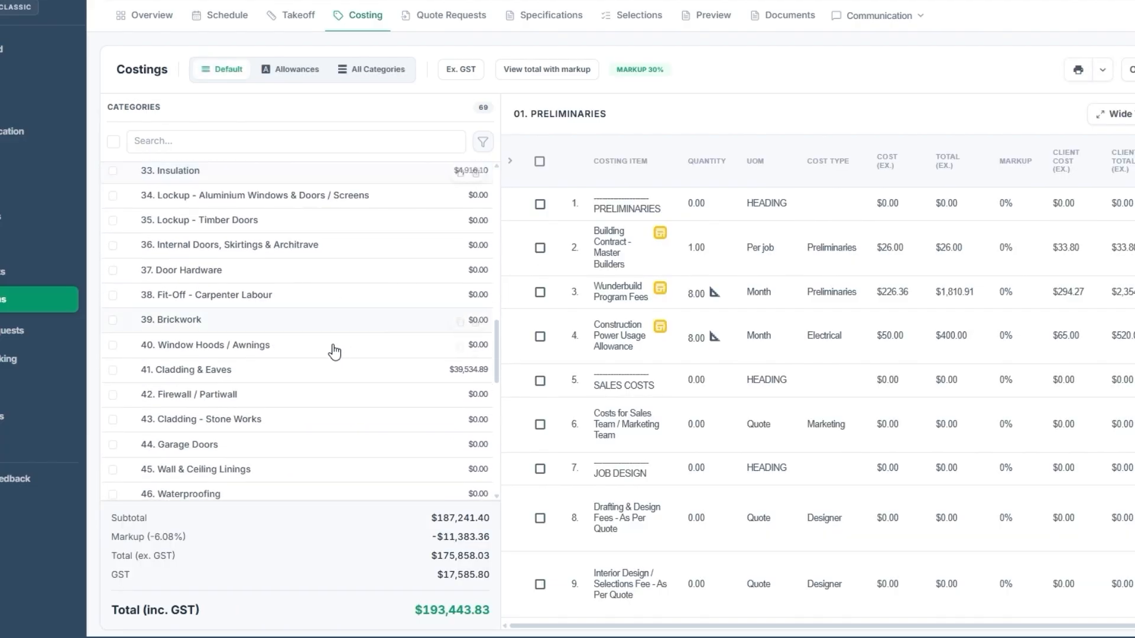
click(325, 376)
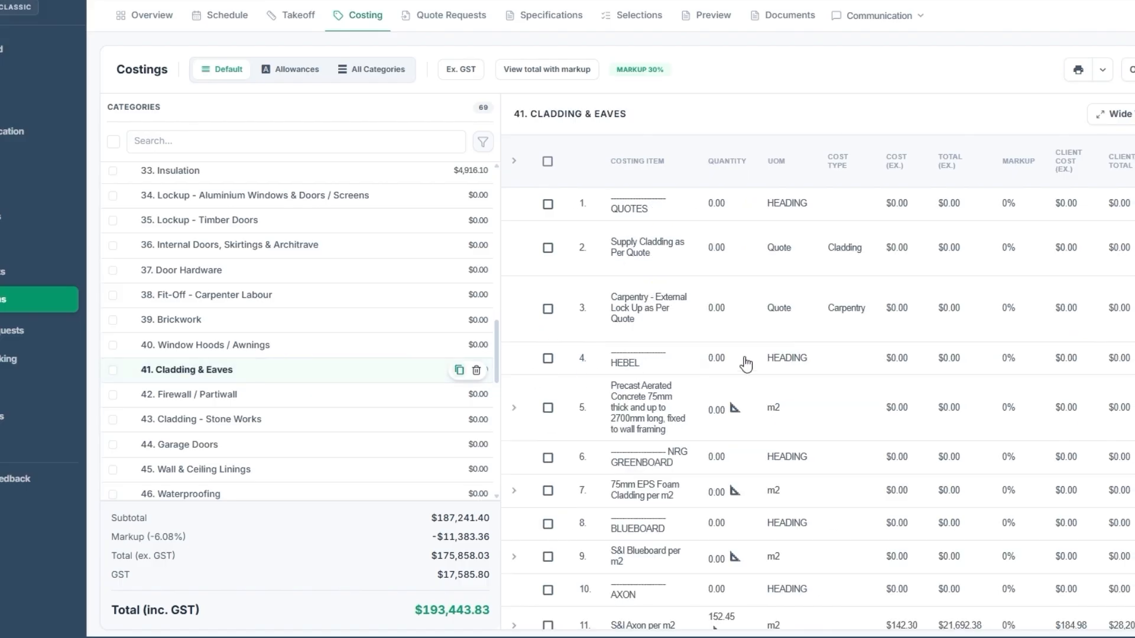
Step: Check the takeoff-linked quantities of the Axon cladding, timber corner and window surround costing items
scroll(727, 359, down, 3)
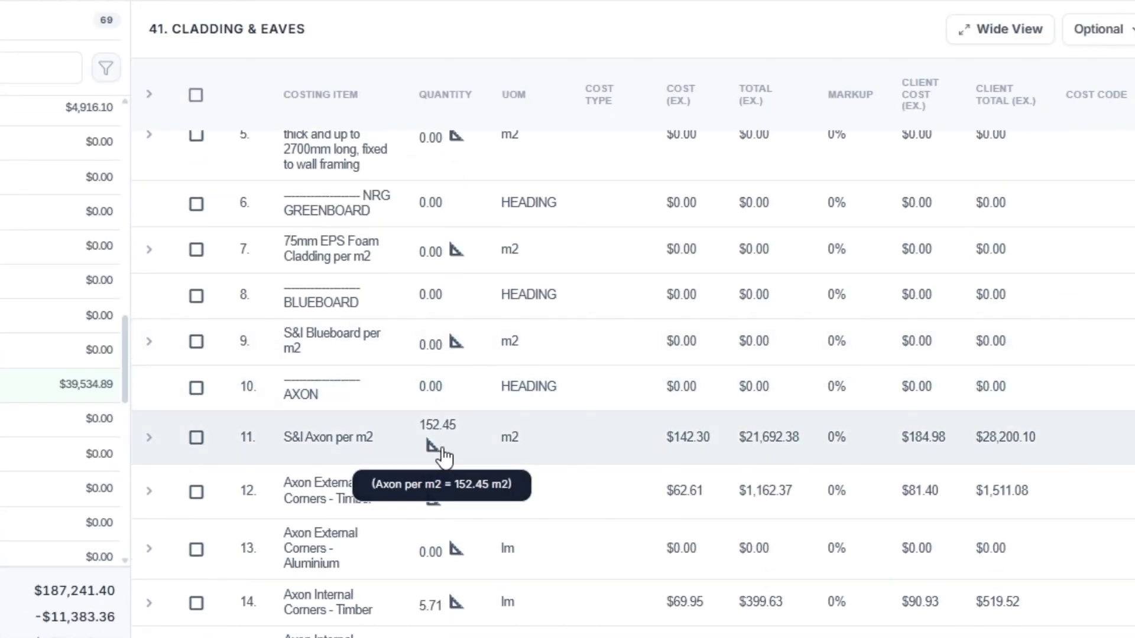
mouse_move(434, 498)
scroll(434, 502, down, 3)
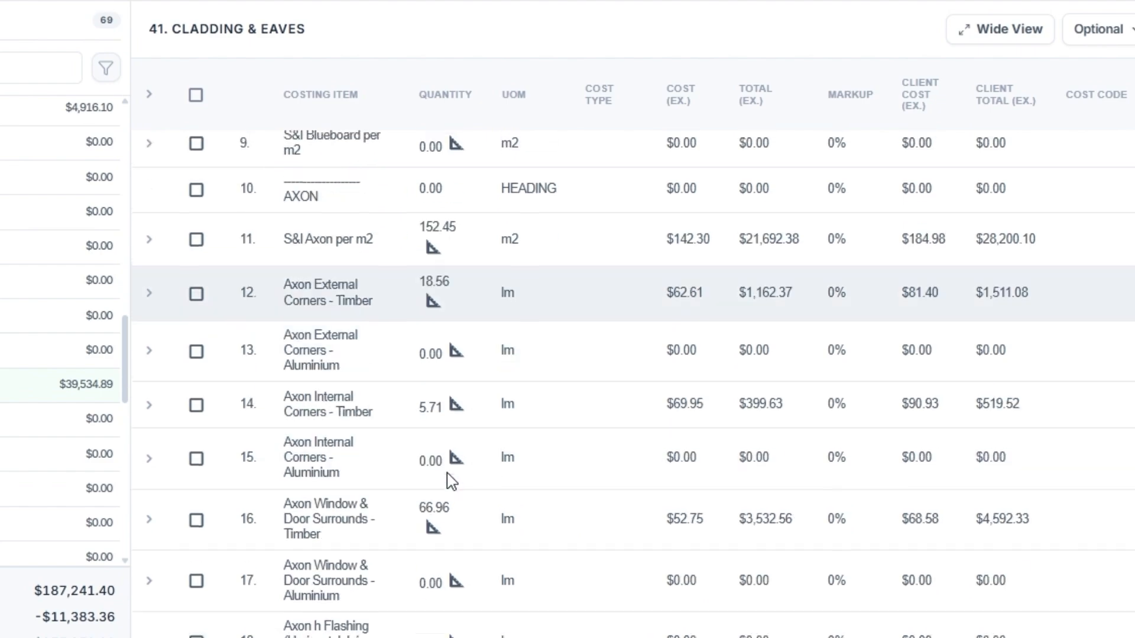
mouse_move(452, 477)
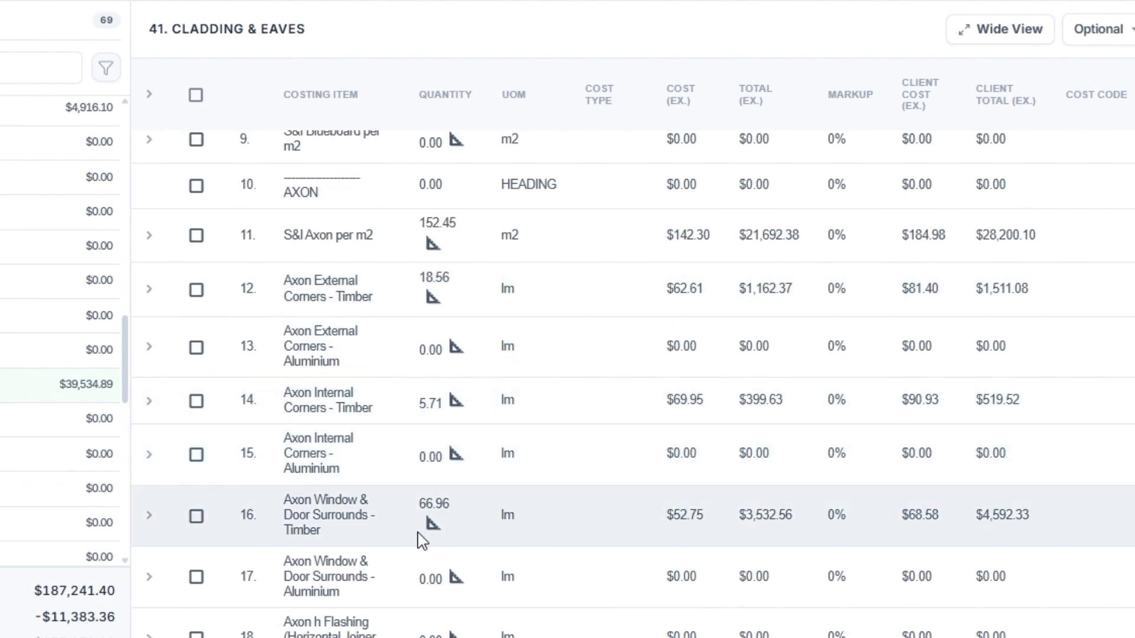
Step: Check the takeoff-linked quantities of the 180mm Linea Board and Linea External Corners - Timber costing items
scroll(434, 526, down, 5)
scroll(456, 506, down, 10)
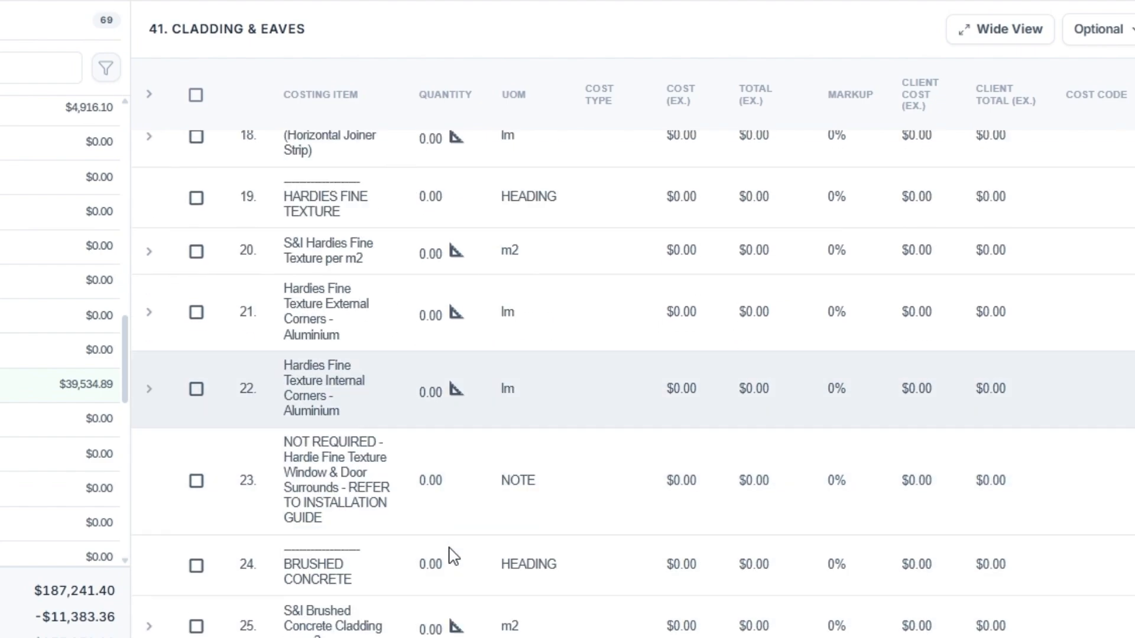
mouse_move(433, 426)
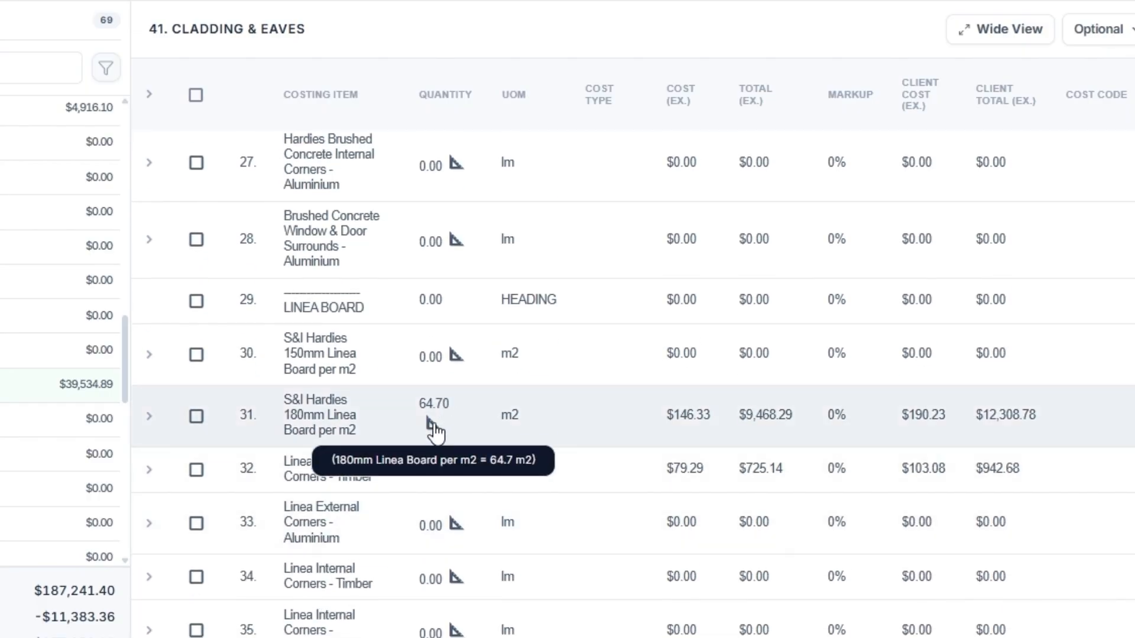
mouse_move(515, 464)
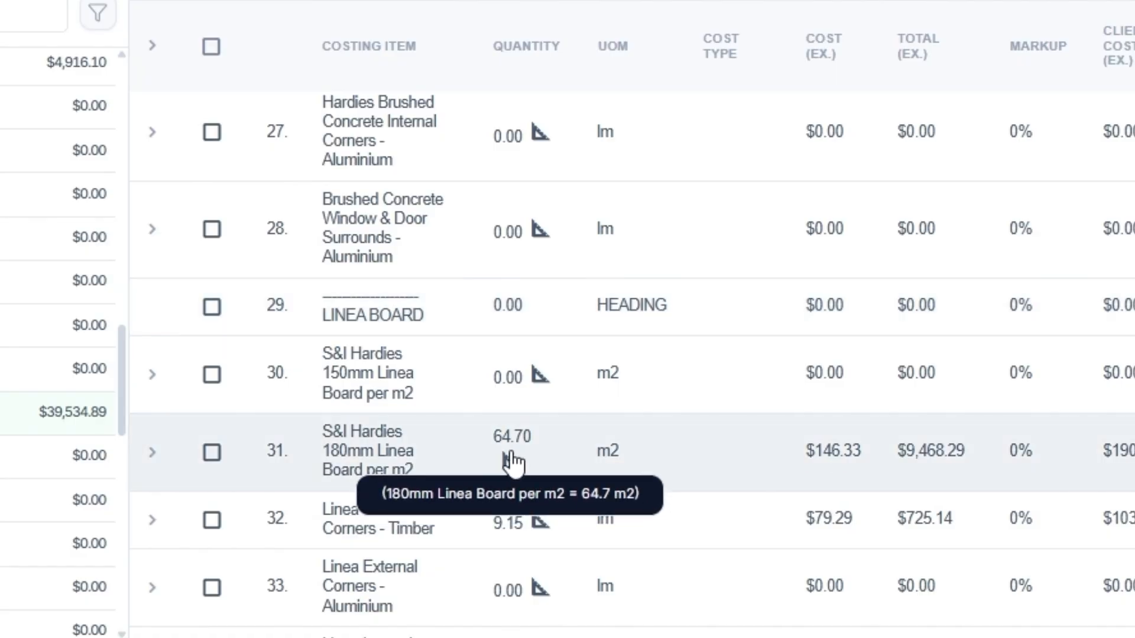
mouse_move(539, 535)
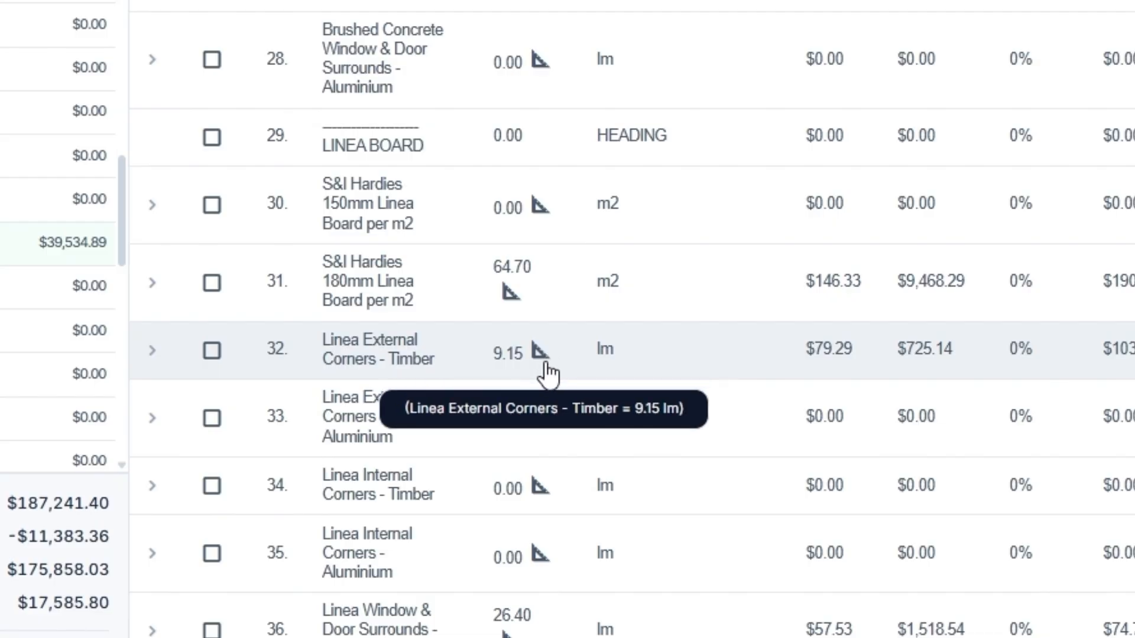
Step: Expand the S&I Hardies 180mm Linea Board per m2 item and examine its material and labour breakdown and the remaining Linea items
click(151, 277)
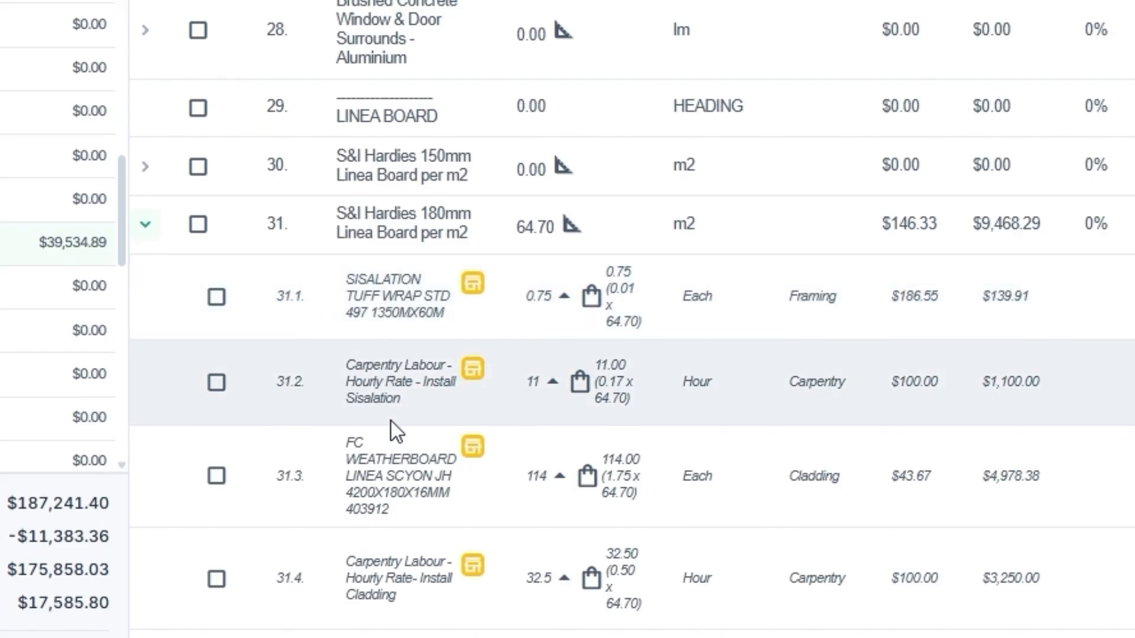
scroll(480, 441, down, 1)
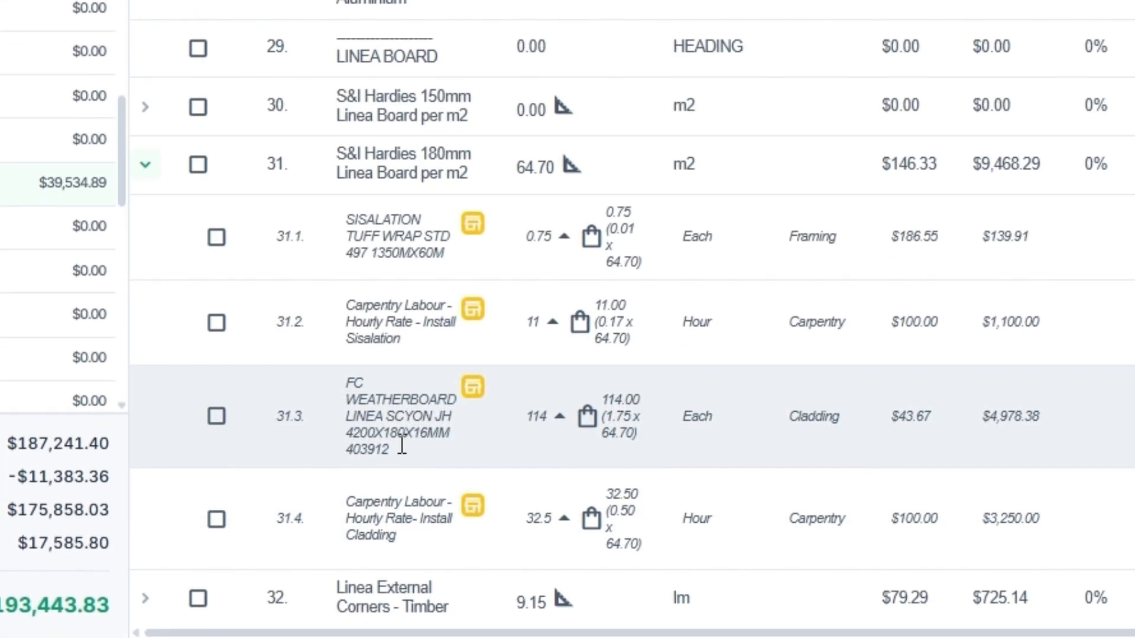
scroll(402, 444, down, 2)
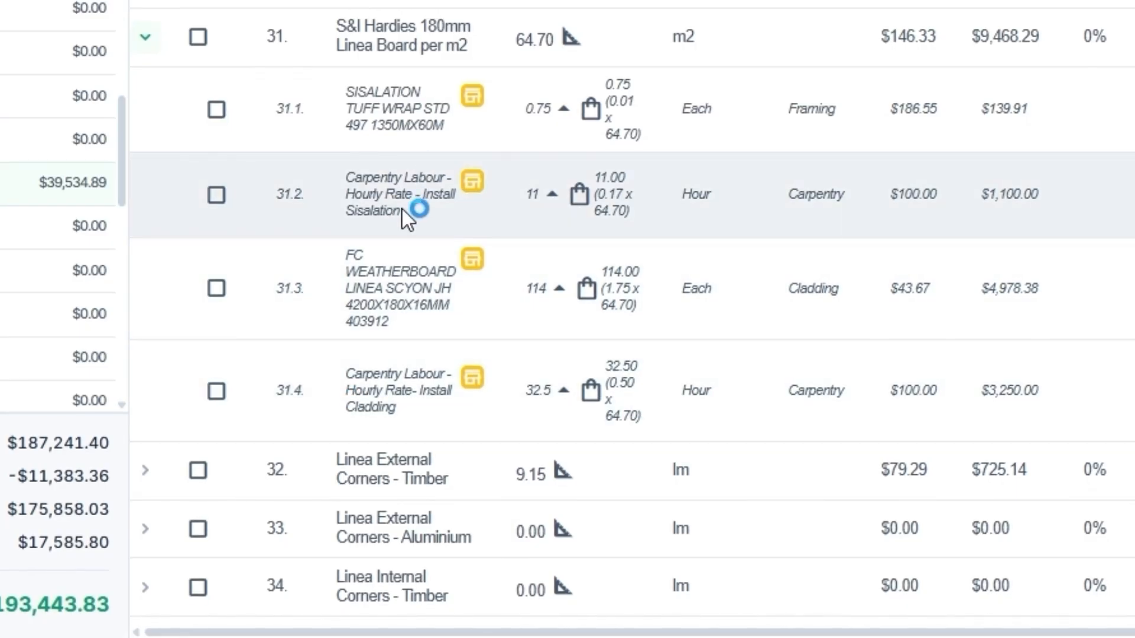
scroll(417, 397, down, 4)
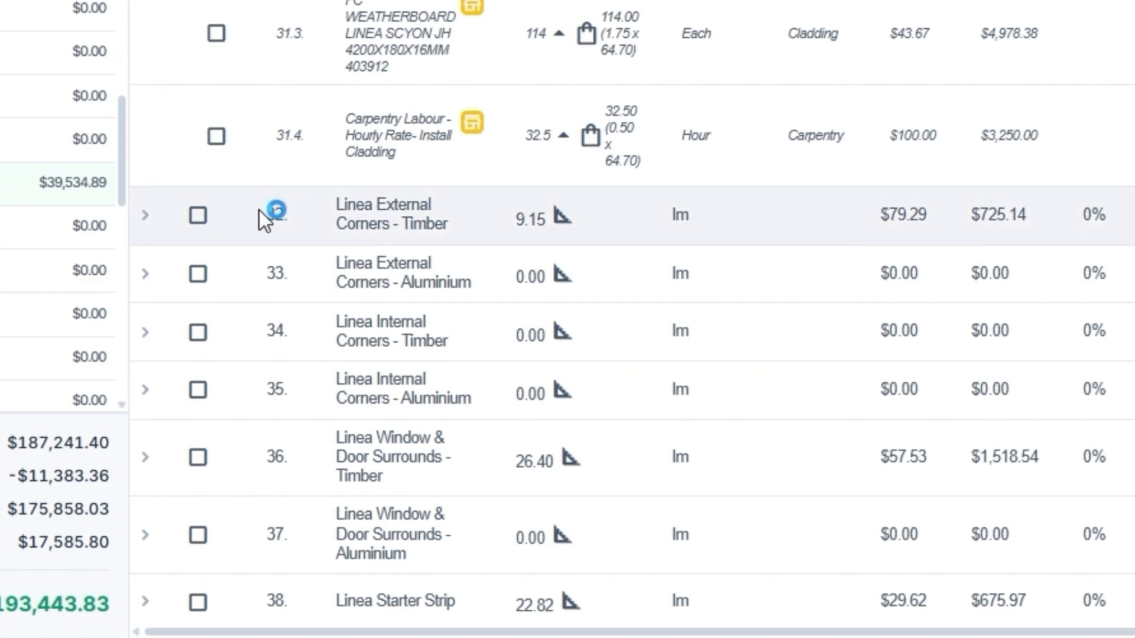
scroll(463, 81, down, 2)
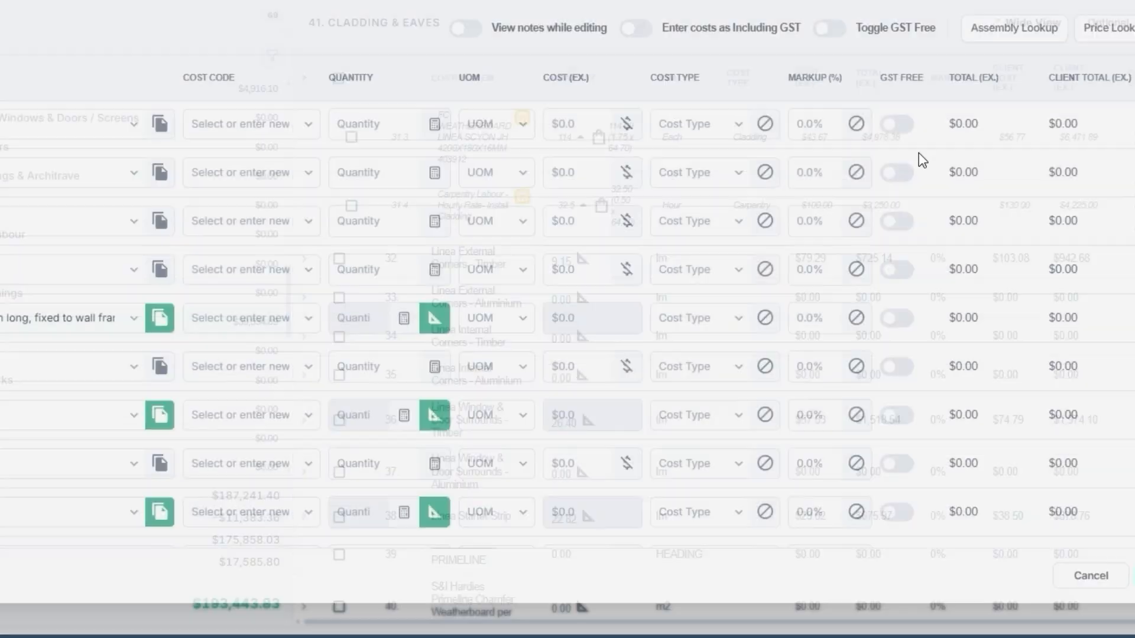
Step: Inspect the assembly items, quantities and rates that make up S&I Axon per m2, leaving the assembly unchanged
scroll(339, 232, down, 5)
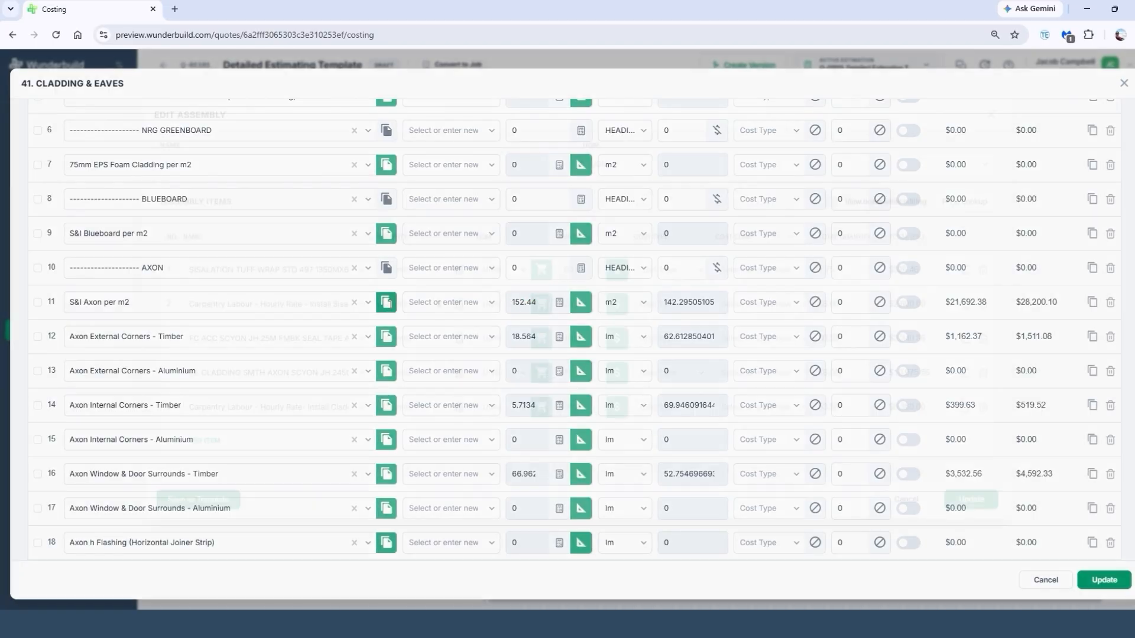
click(387, 302)
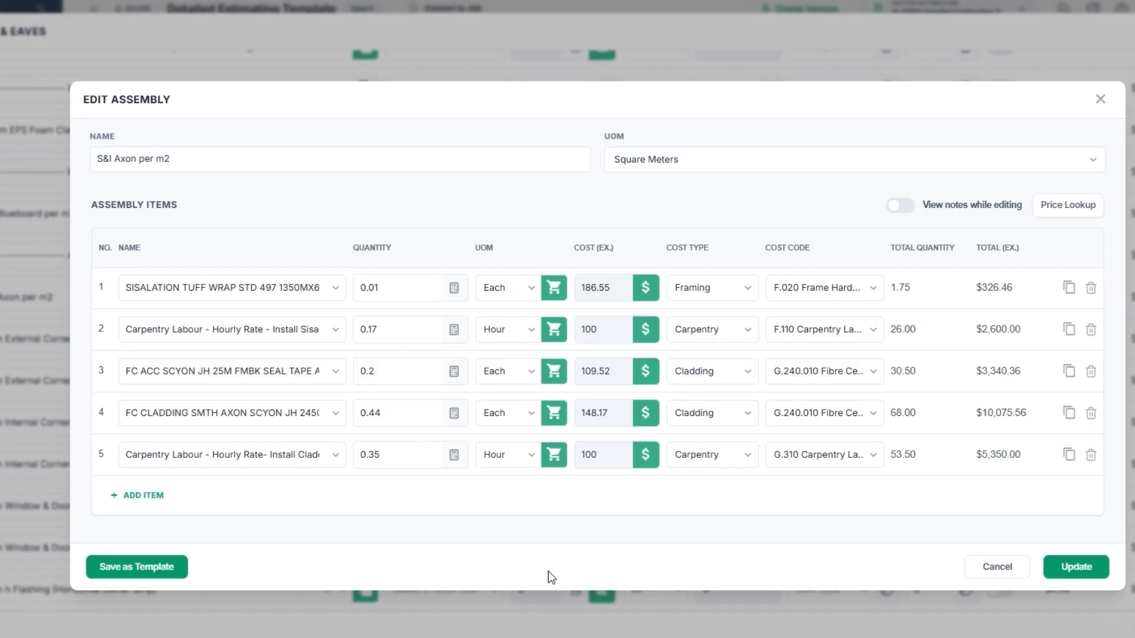
click(970, 568)
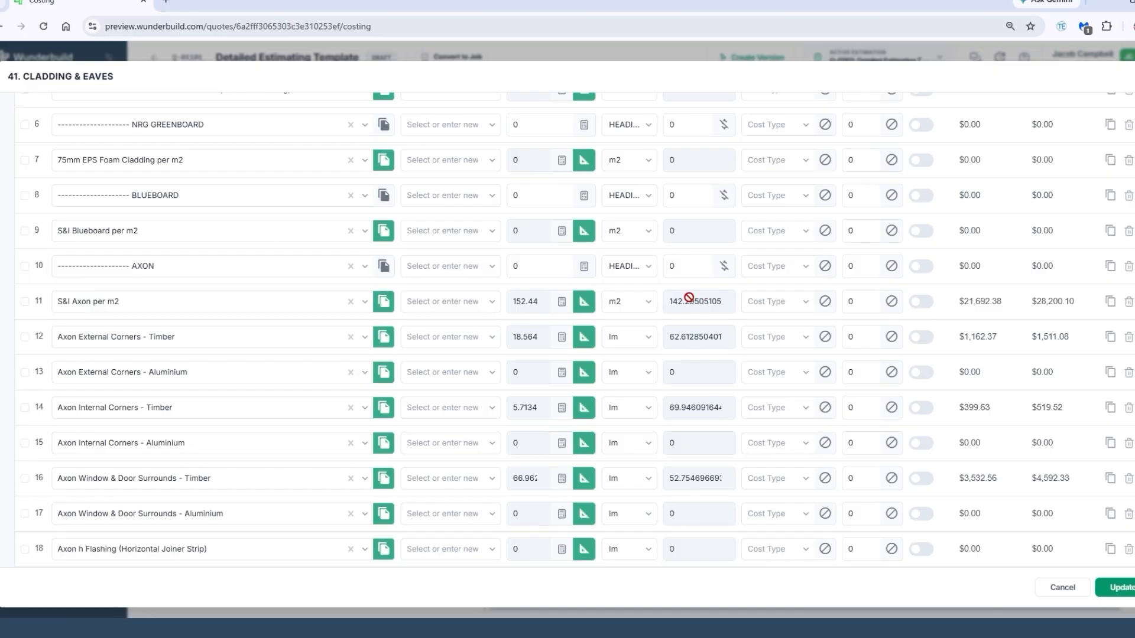
Step: In the S&I Axon per m2 assembly, unlink the Install Cladding carpentry labour cost from its price list and override the hourly rate
click(384, 302)
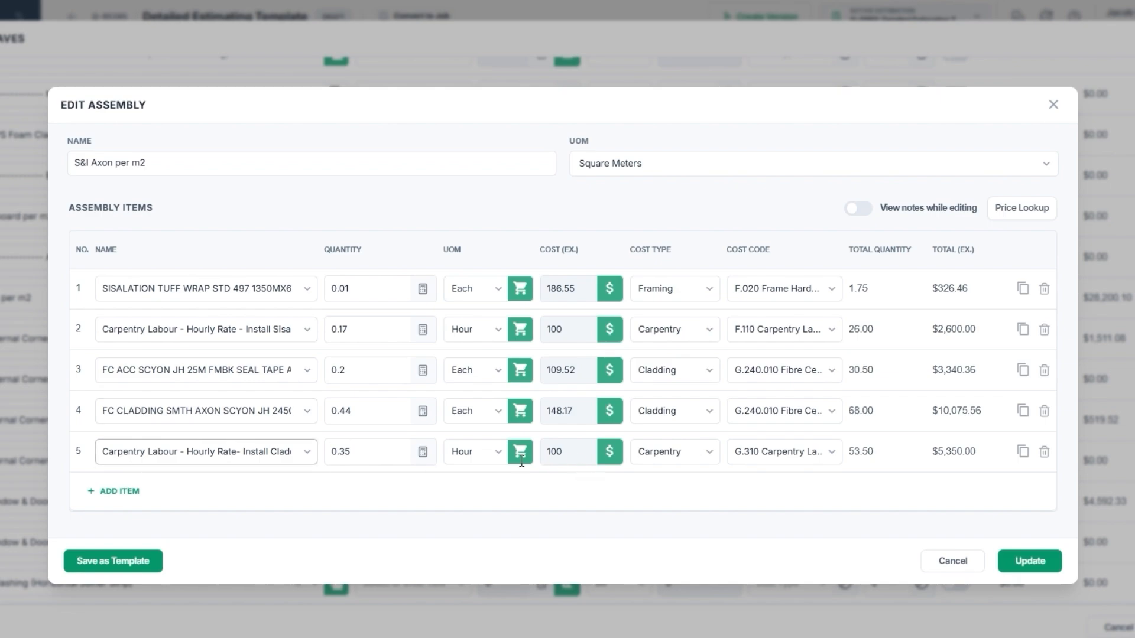
click(609, 453)
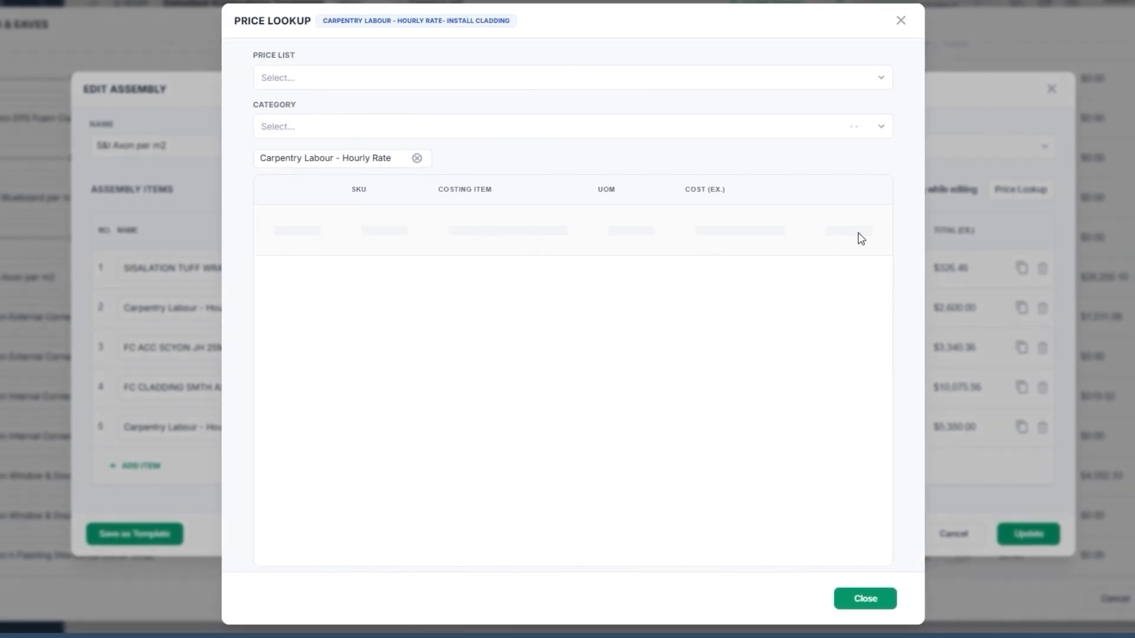
click(818, 224)
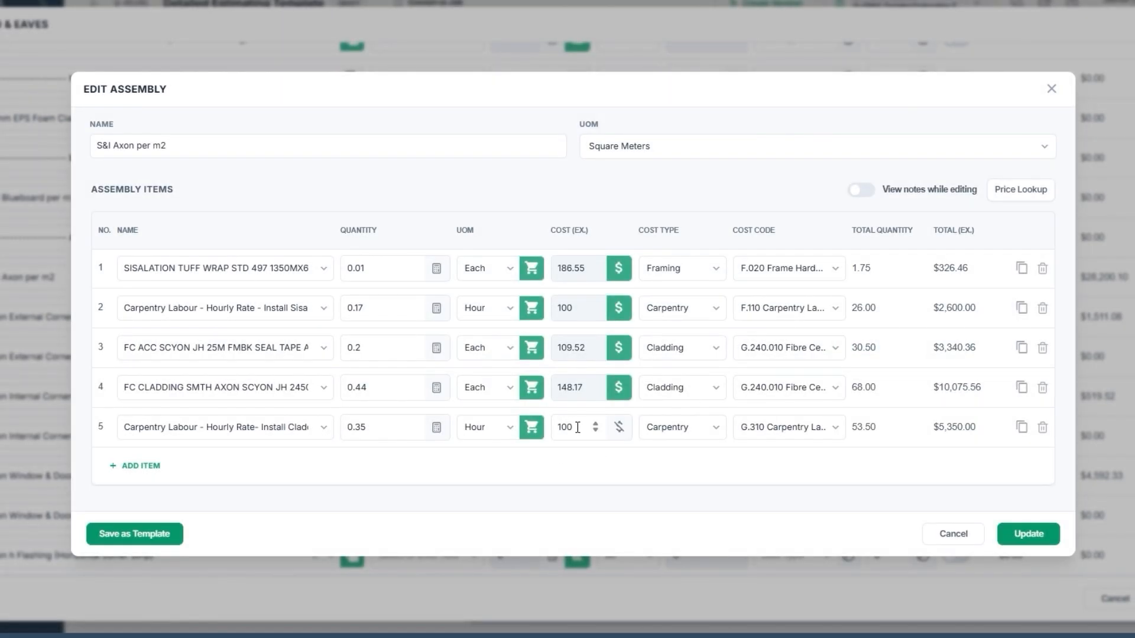
drag(578, 427, 553, 428)
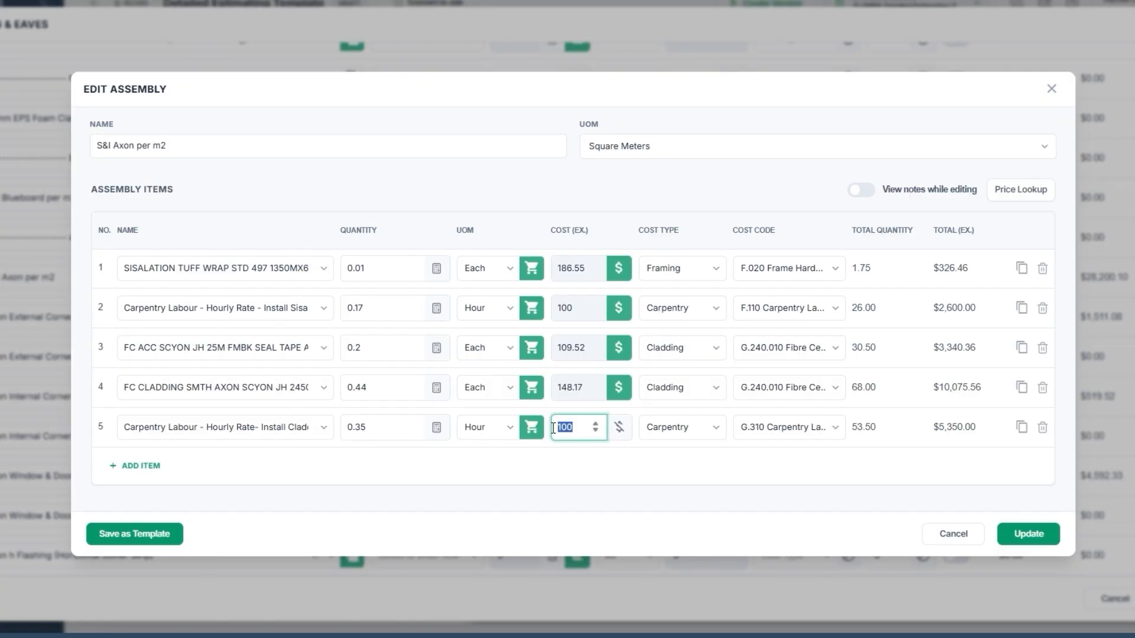
click(631, 471)
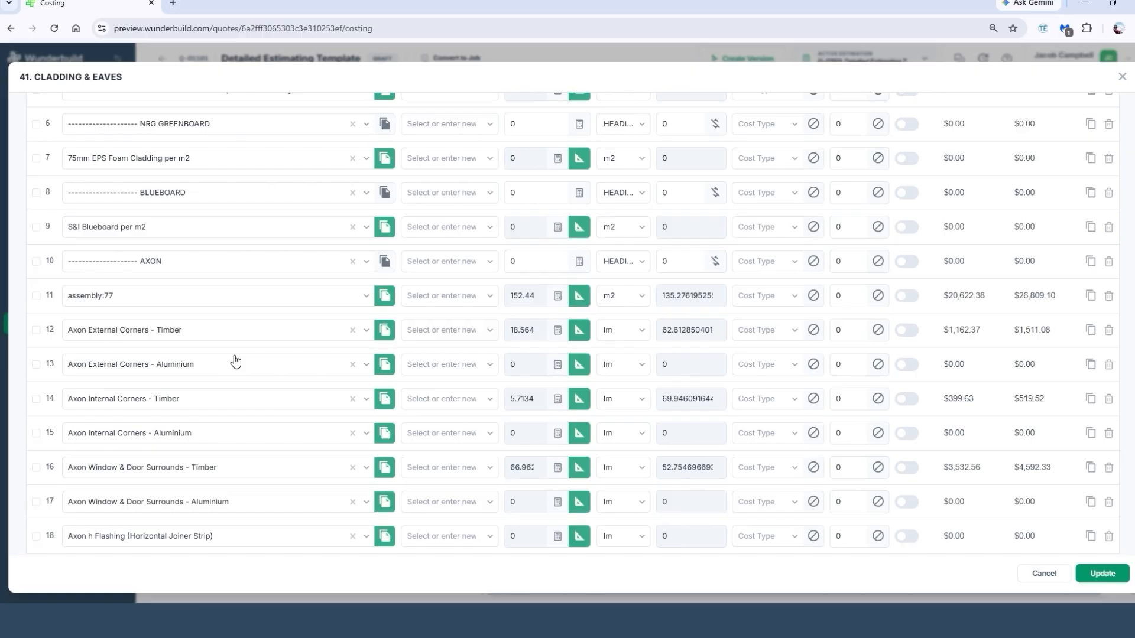
Step: Review the Cladding & Eaves items from Axon through Linea Board, Primeline, Hardiflex and Matrix to Eaves / External Ceiling
scroll(236, 361, down, 2)
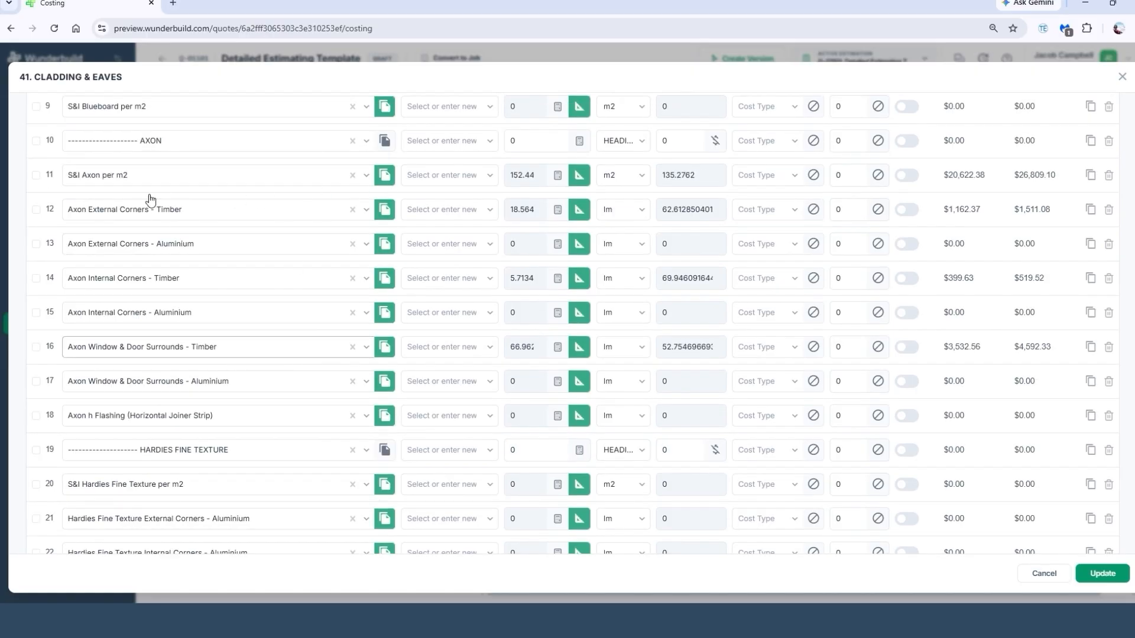
scroll(157, 204, down, 1)
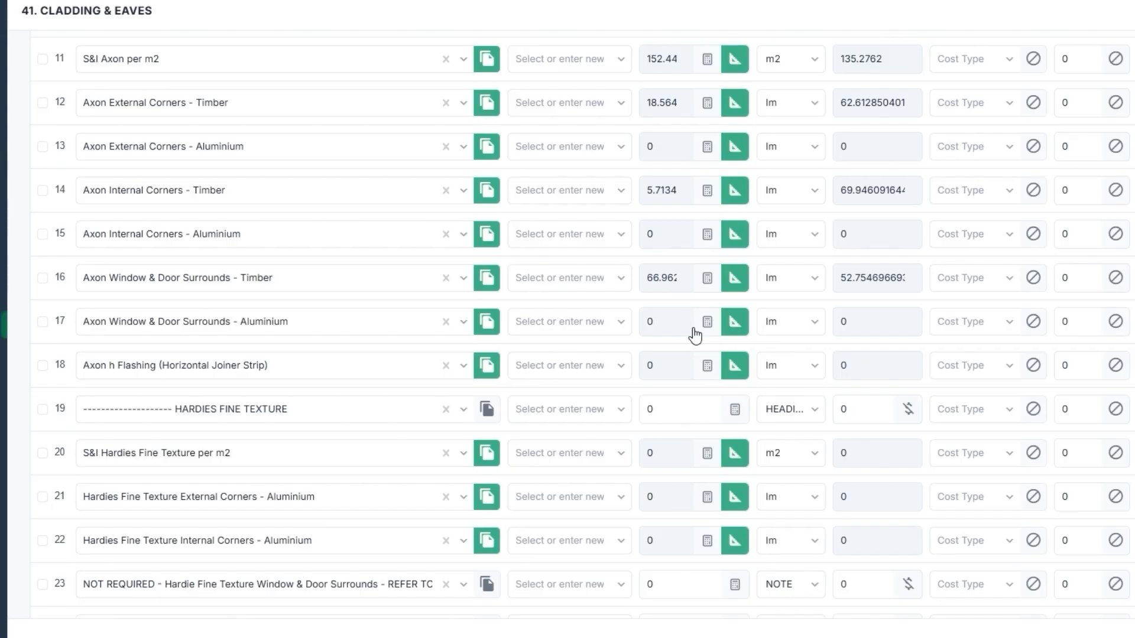
scroll(675, 364, down, 10)
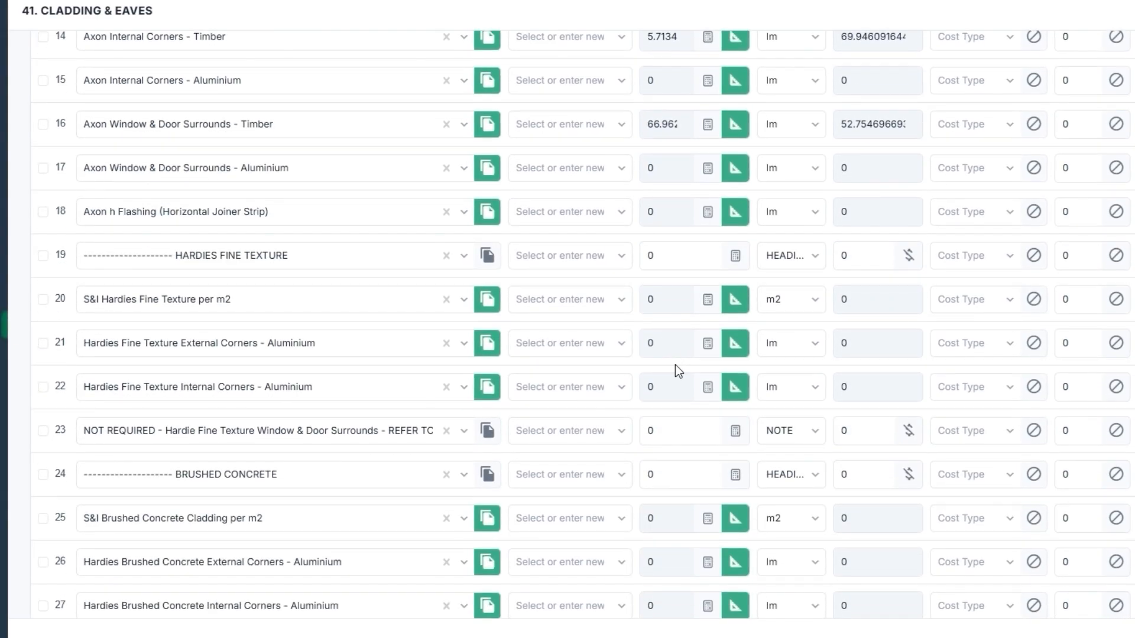
scroll(675, 365, down, 3)
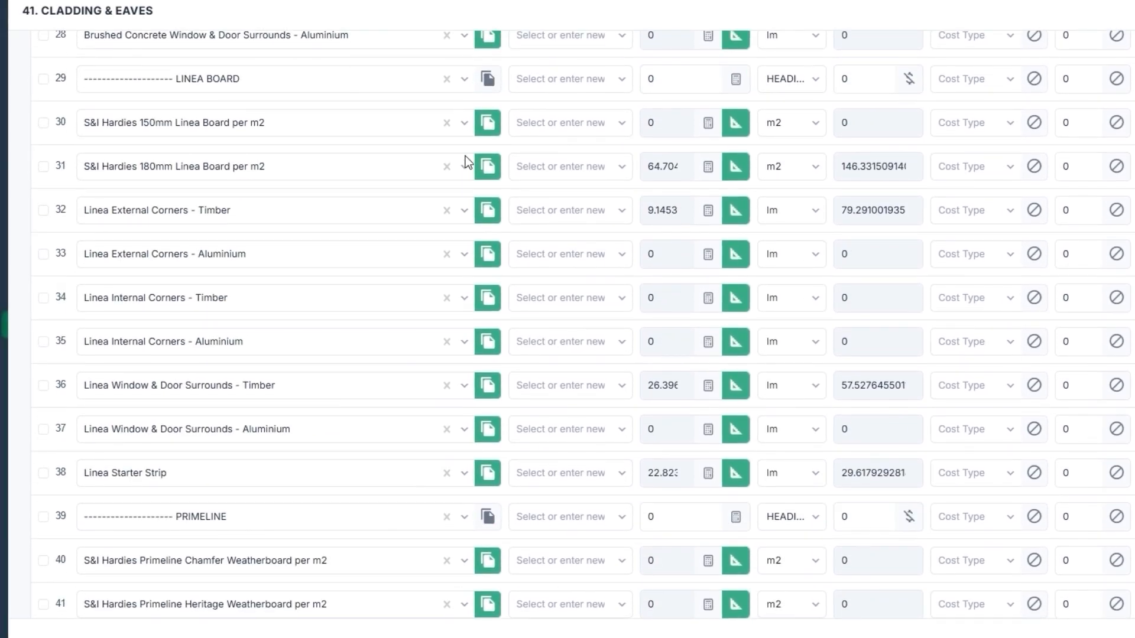
triple_click(194, 73)
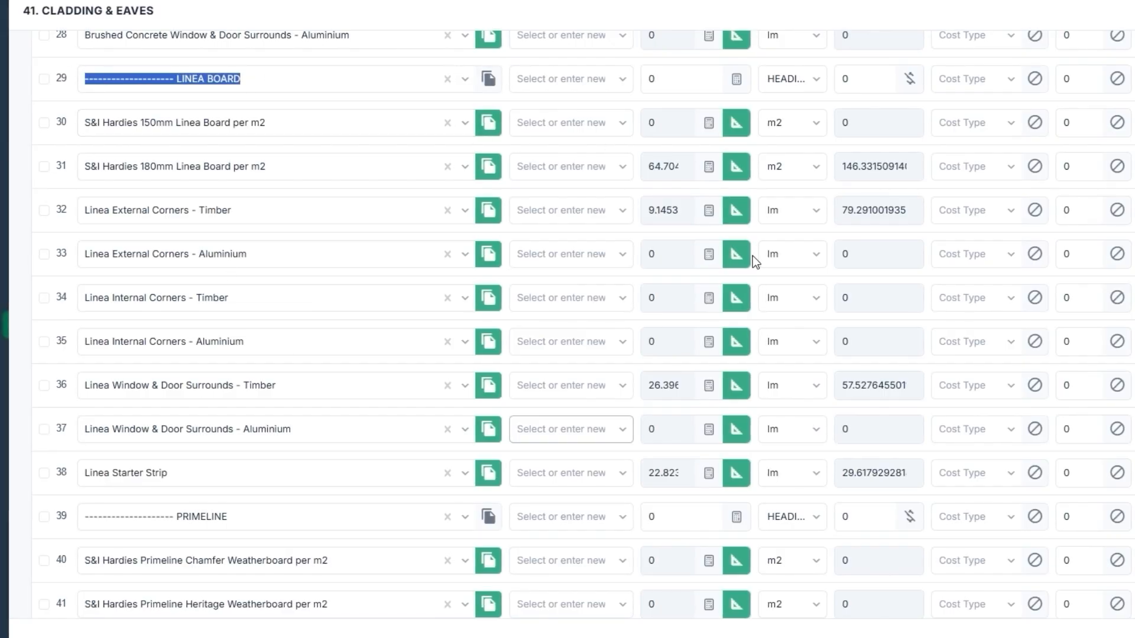
scroll(445, 379, down, 3)
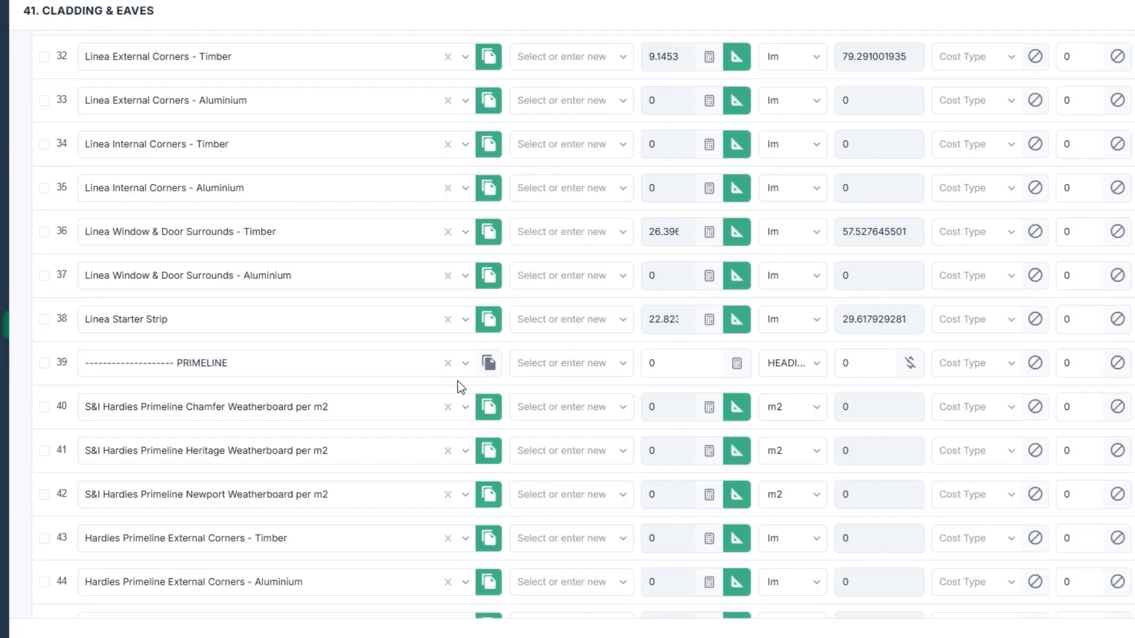
scroll(497, 337, down, 2)
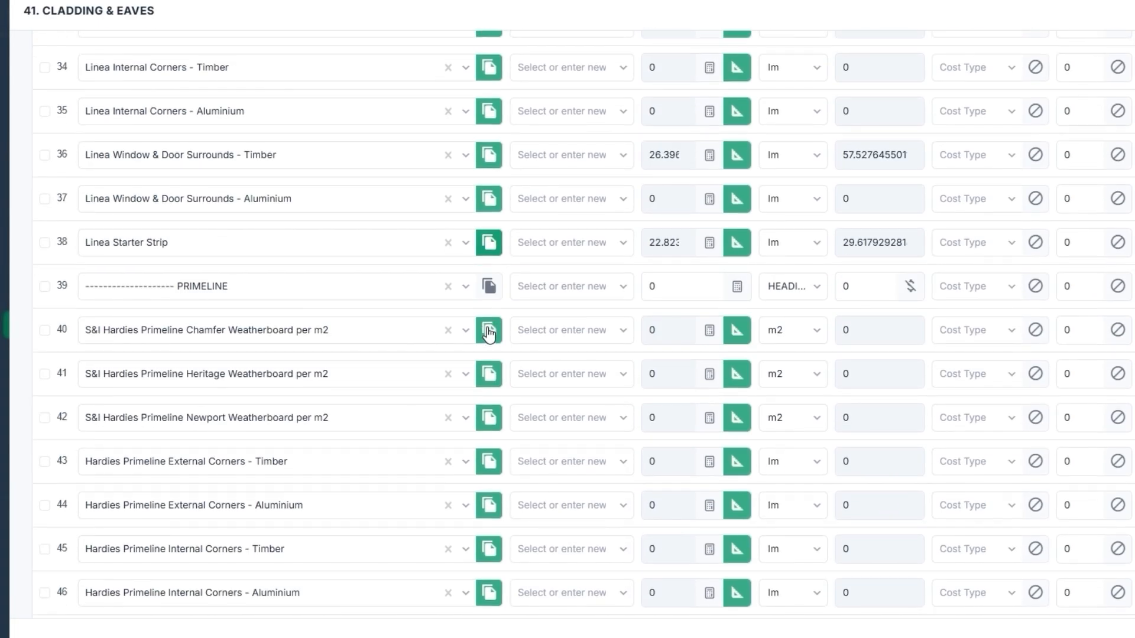
scroll(489, 337, down, 8)
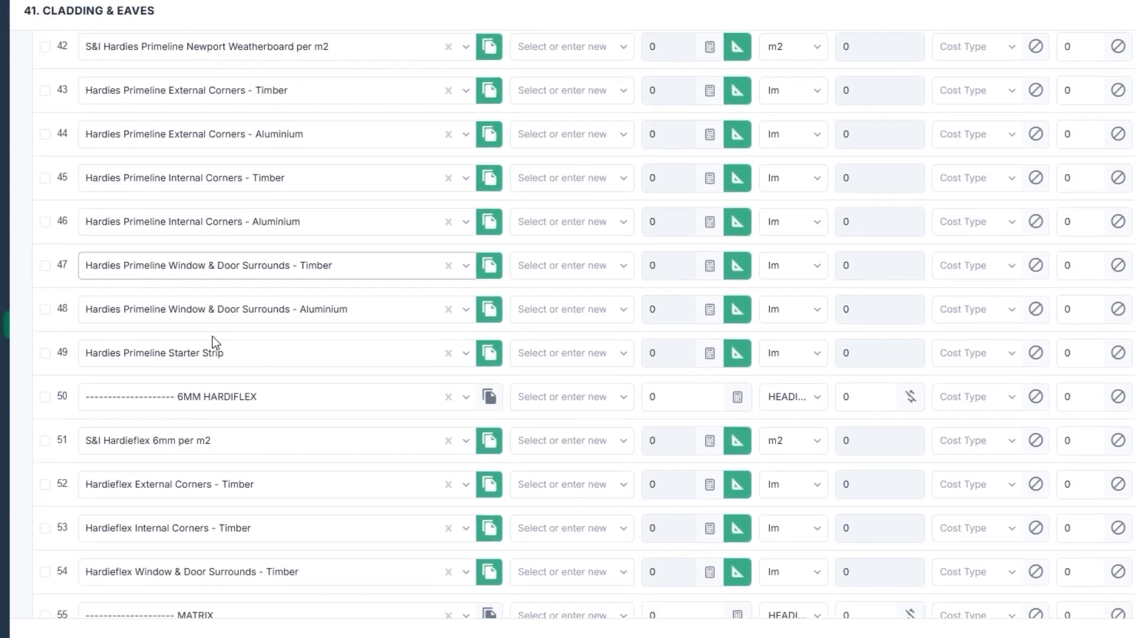
scroll(232, 356, down, 5)
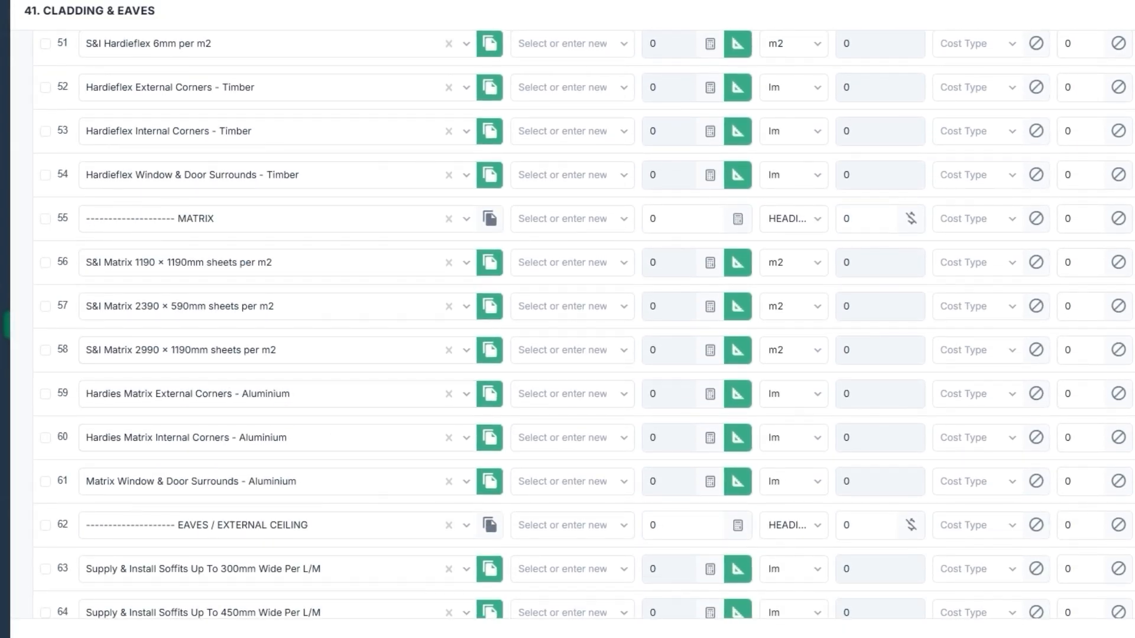
Step: Keep the pending edits instead of discarding them and save the Cladding & Eaves category
key(Escape)
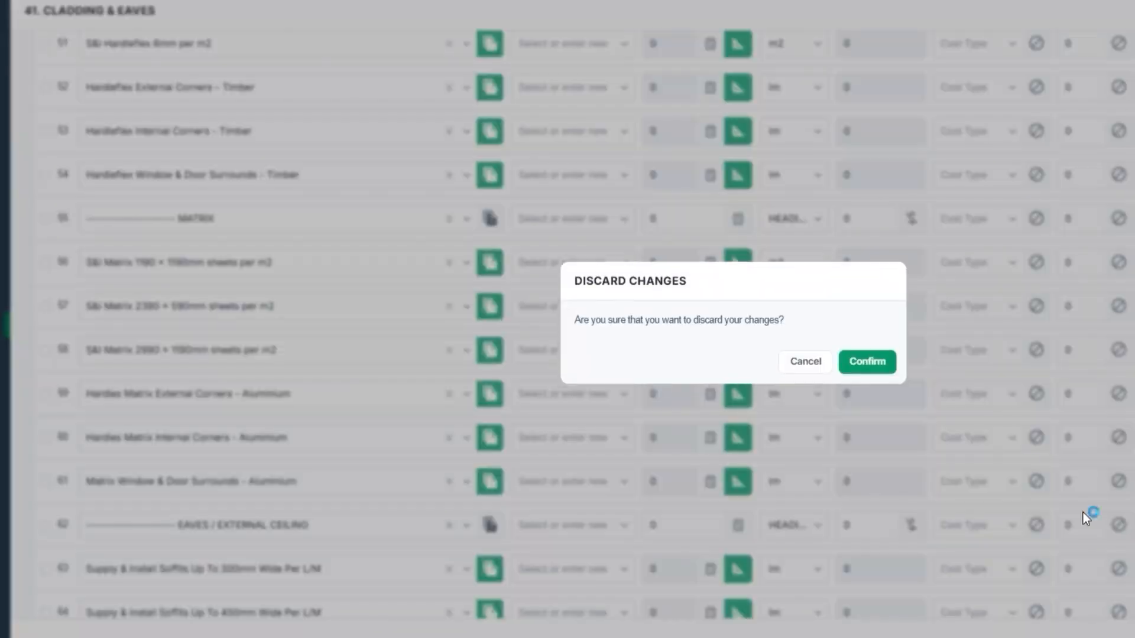
click(805, 369)
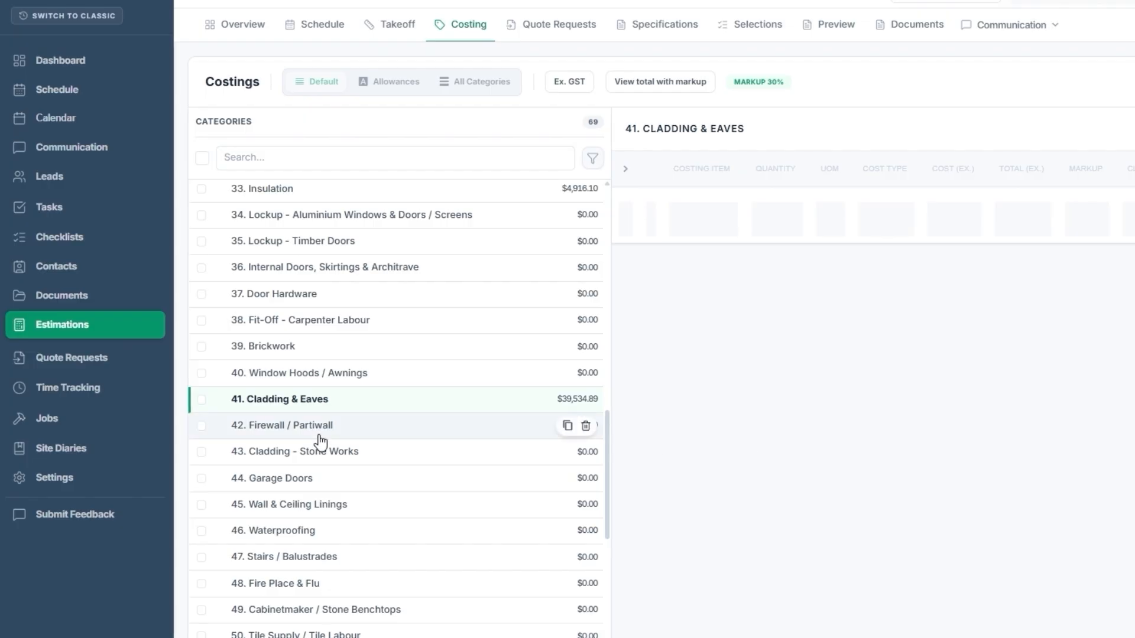
Step: Open the 33. Insulation category and check the takeoff-linked quantity of R2.5 Wall Insulation
scroll(333, 449, down, 1)
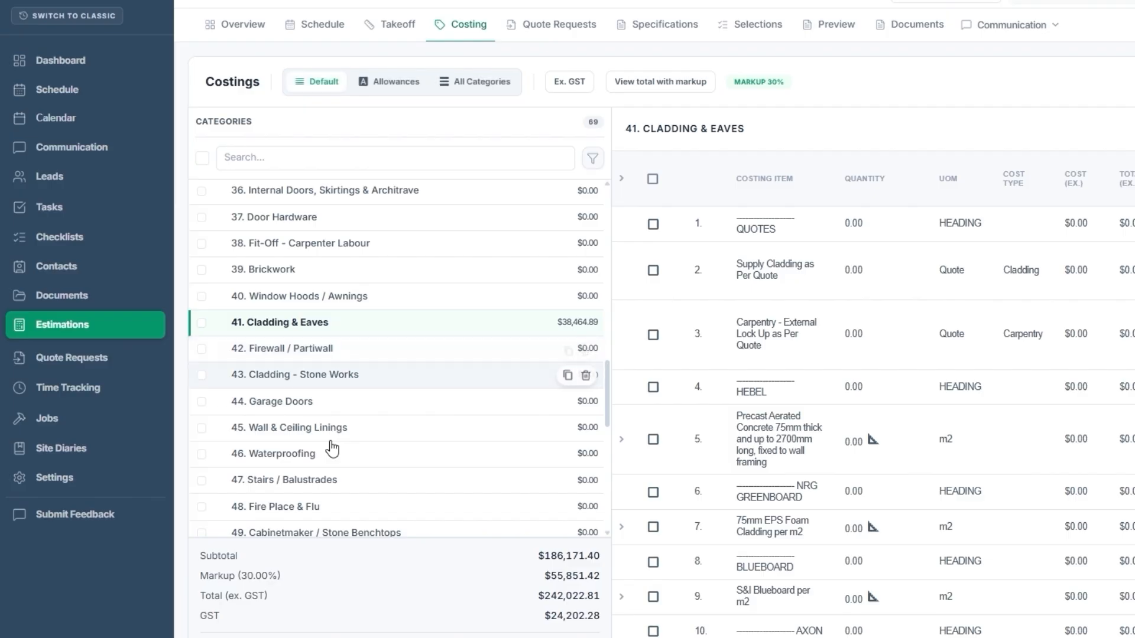
scroll(334, 449, up, 2)
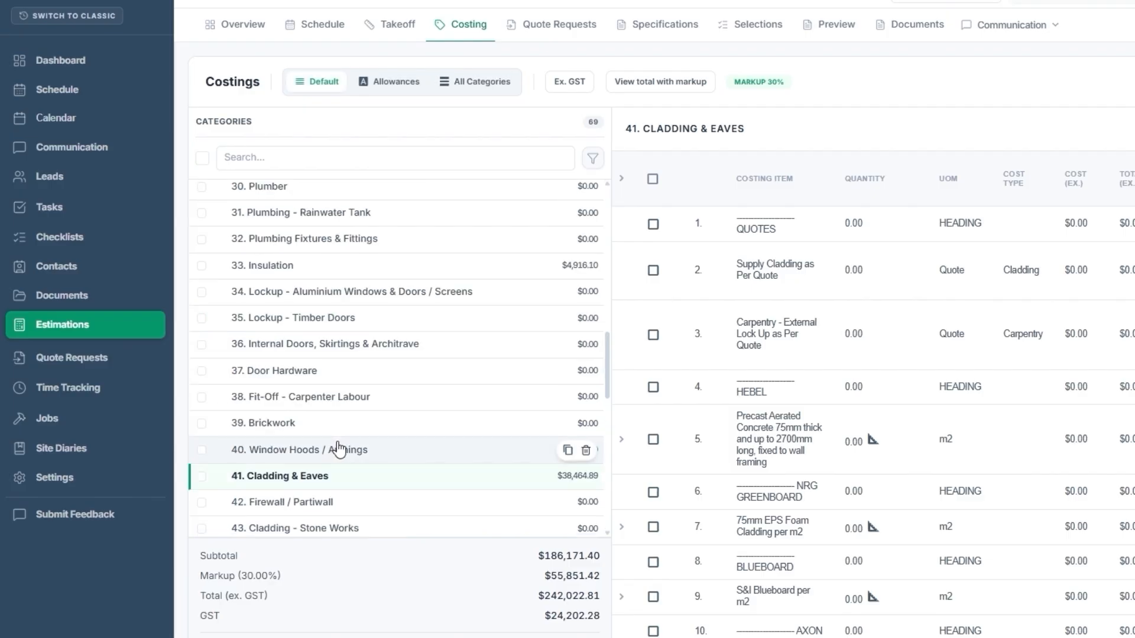
click(414, 274)
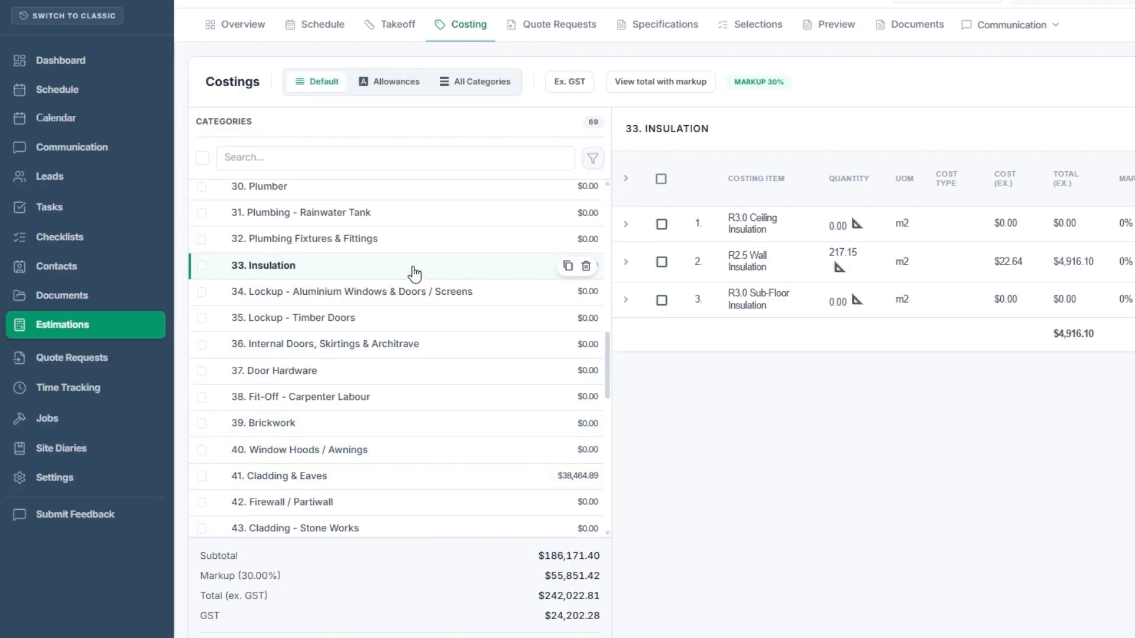
mouse_move(838, 270)
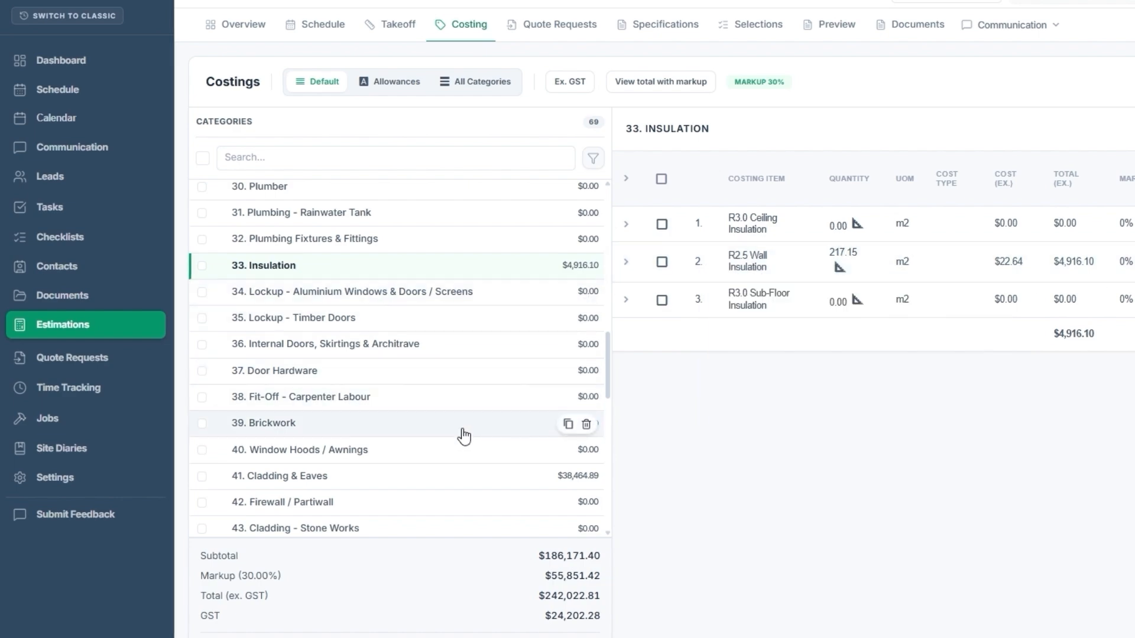
Step: Open the 57. Painter category and check the takeoff formulas behind Paint Cladding per m2 and Paint Weatherboard Cladding per m2
scroll(464, 437, down, 8)
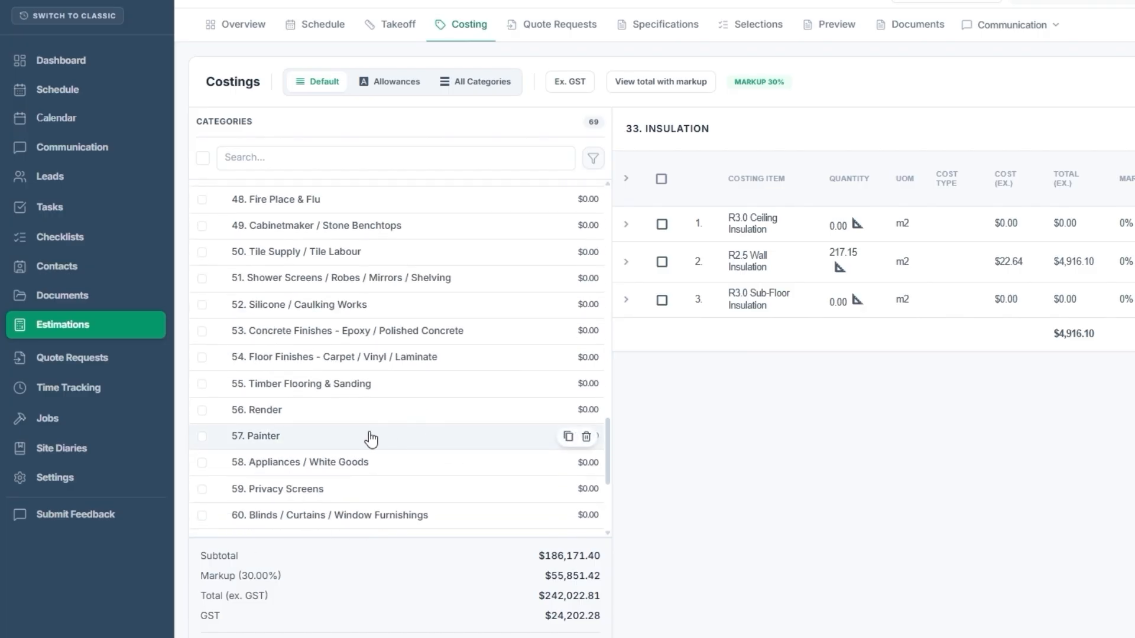
click(345, 442)
scroll(896, 295, down, 2)
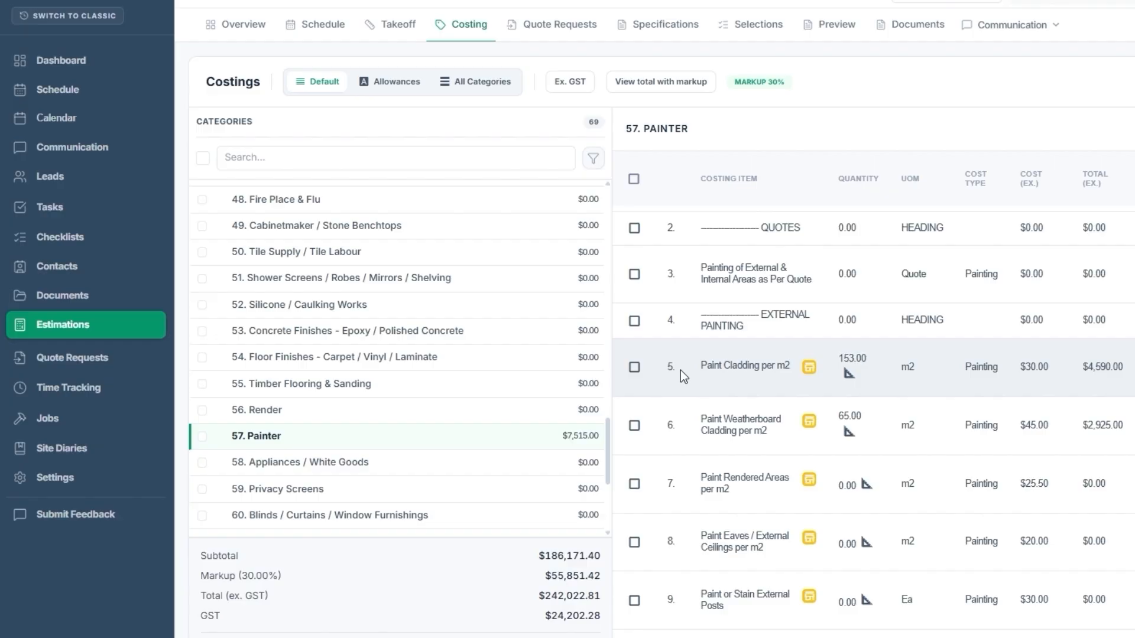
mouse_move(851, 385)
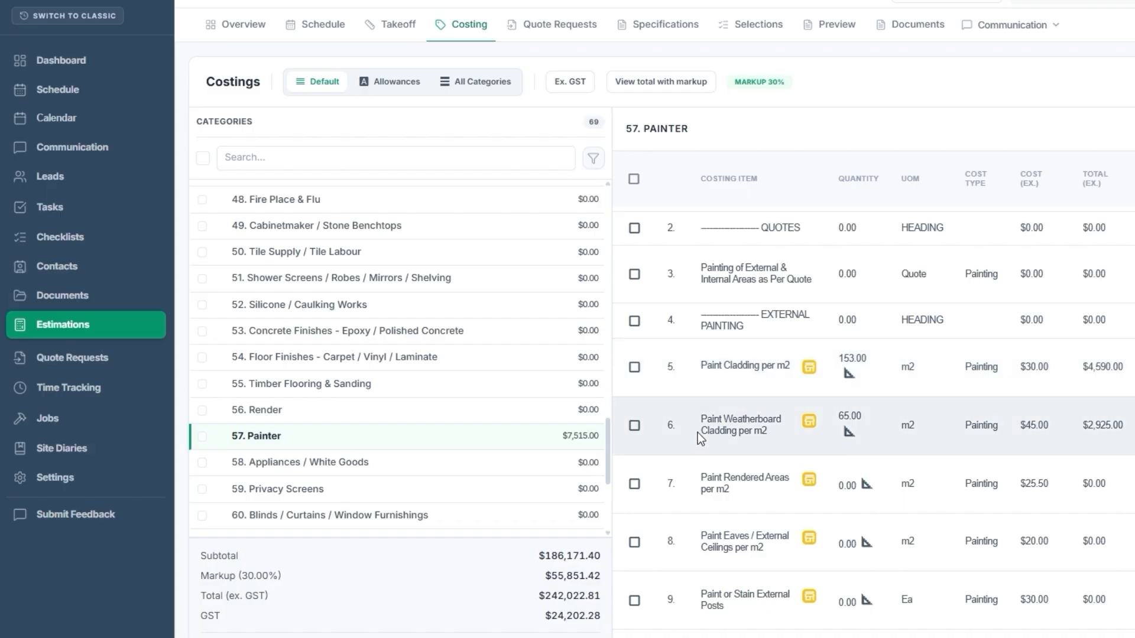
mouse_move(851, 436)
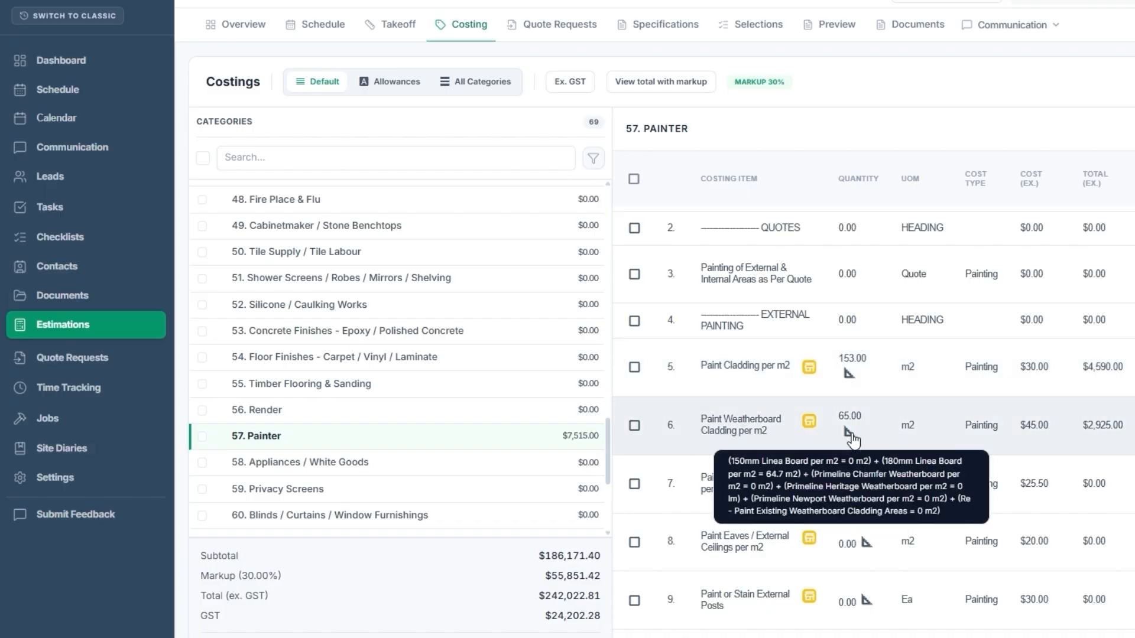